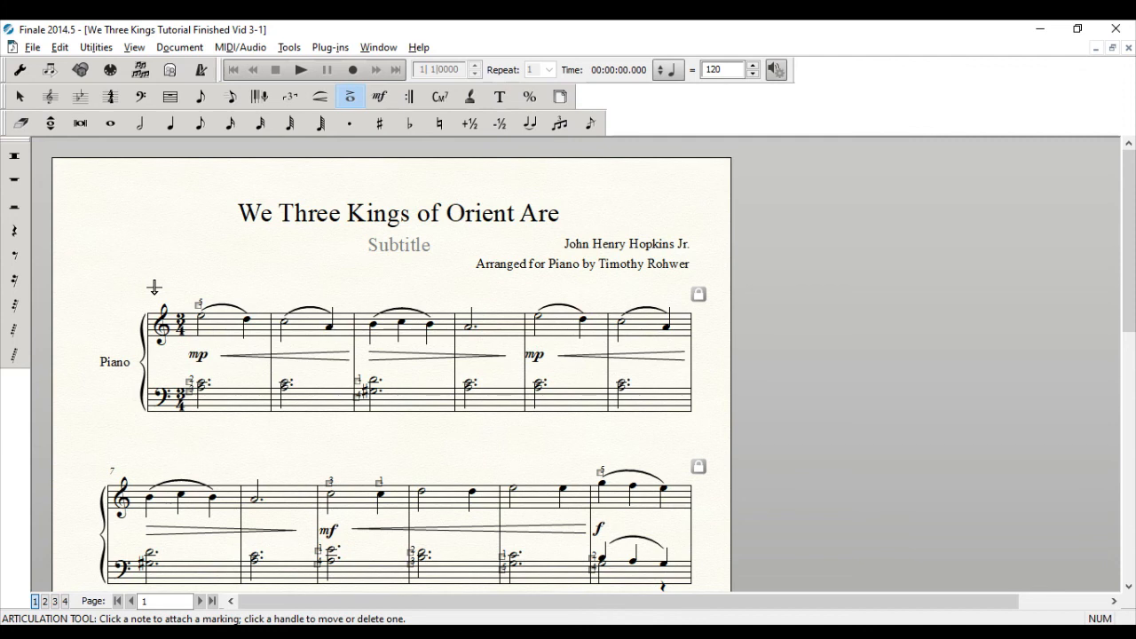
Delete all the existing fingering articulations from the first page of the score, keeping the fermatas.
left_click_drag(151, 253, 458, 459)
key("Delete")
scroll(484, 457, "down", 2)
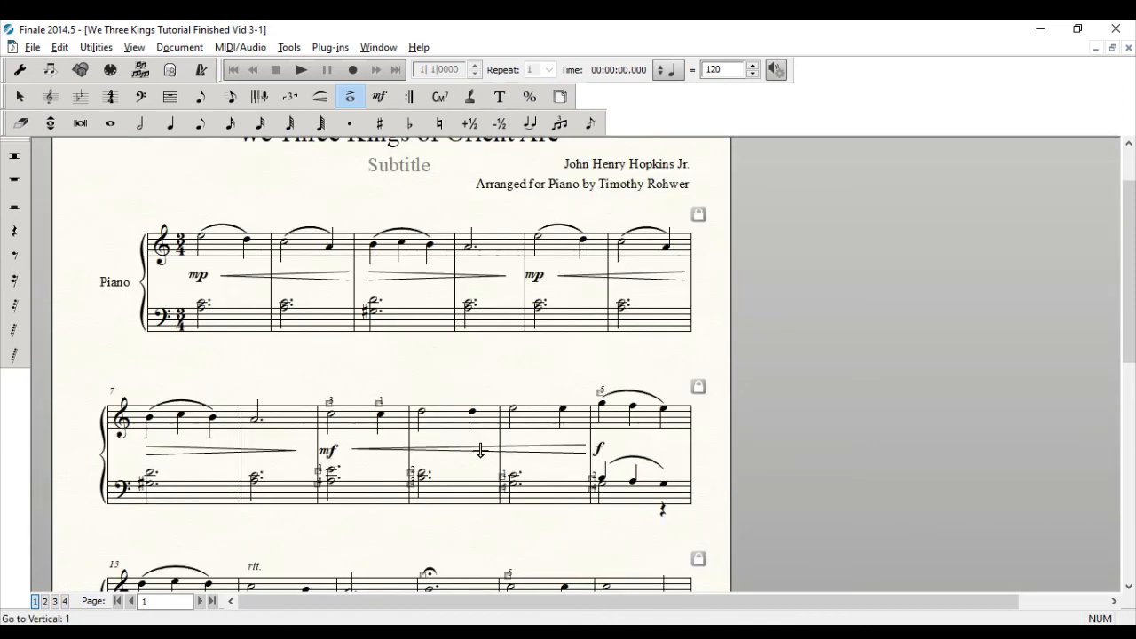
scroll(481, 451, "down", 2)
scroll(585, 550, "down", 1)
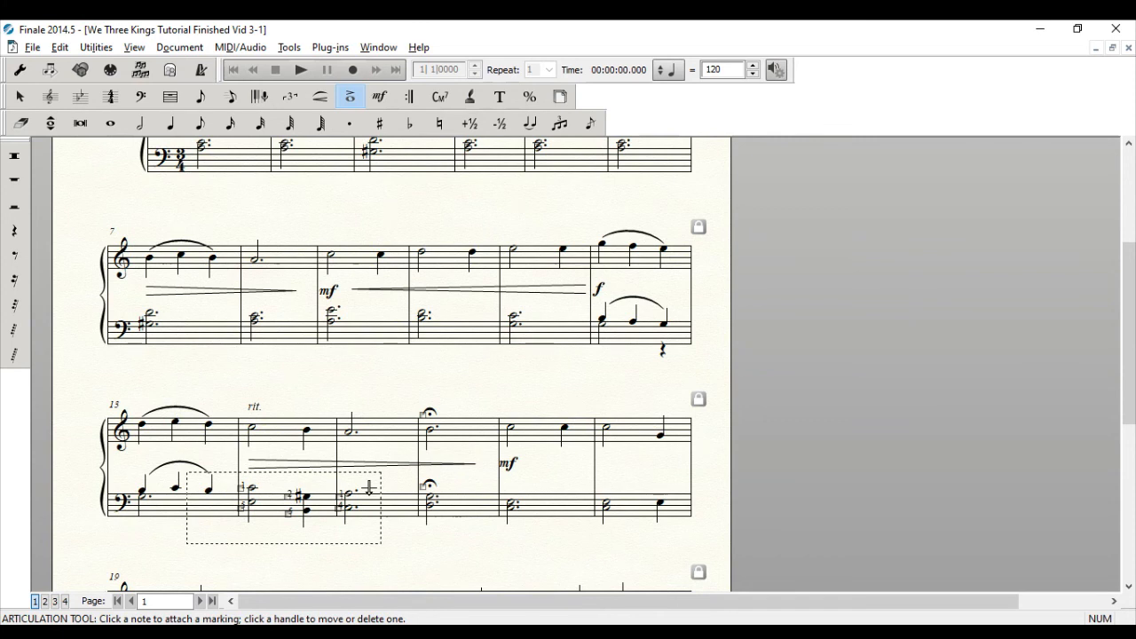
scroll(276, 525, "down", 2)
scroll(276, 525, "down", 2)
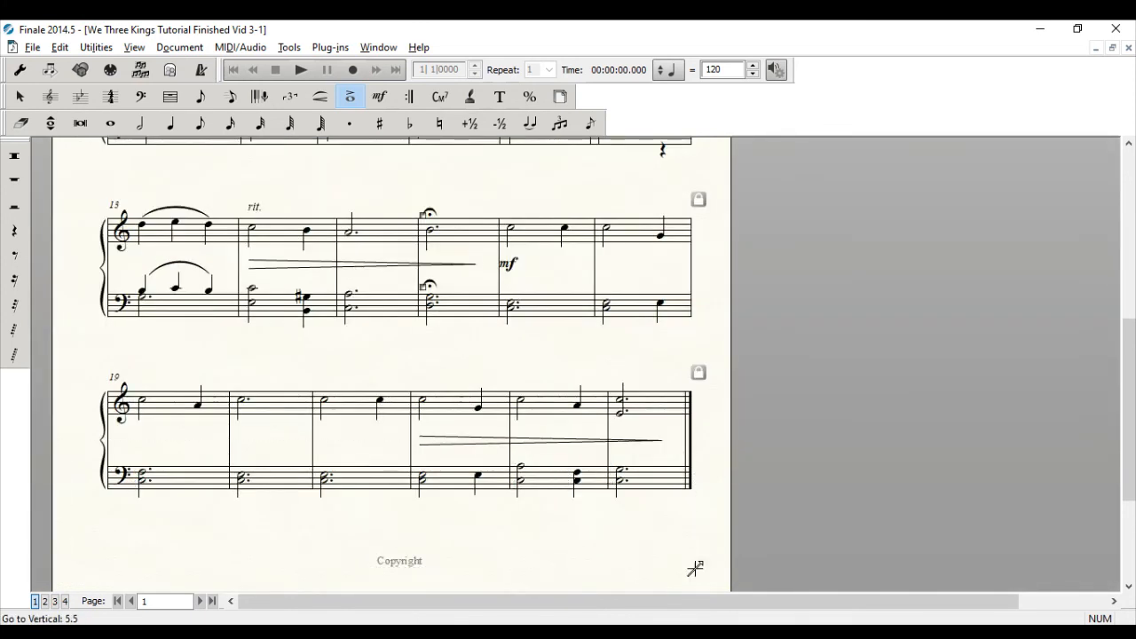
key("space")
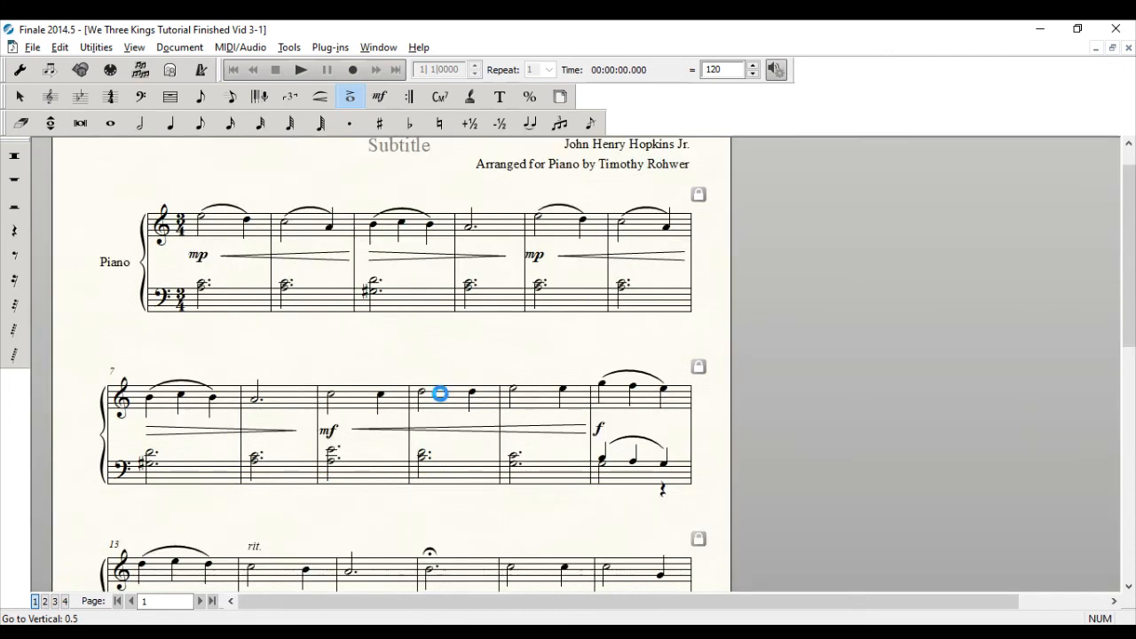
Start adding an expression to the first treble-staff measure with the Expression tool and show the Technique Text category.
left_click(379, 97)
left_click(352, 103)
left_click(379, 98)
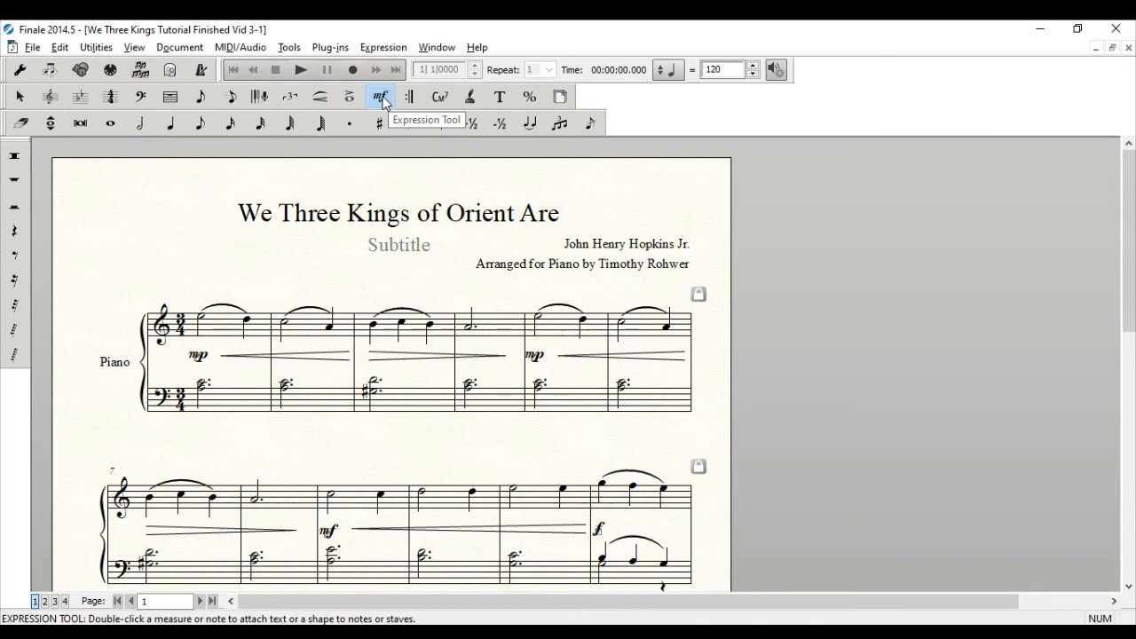
double_click(201, 300)
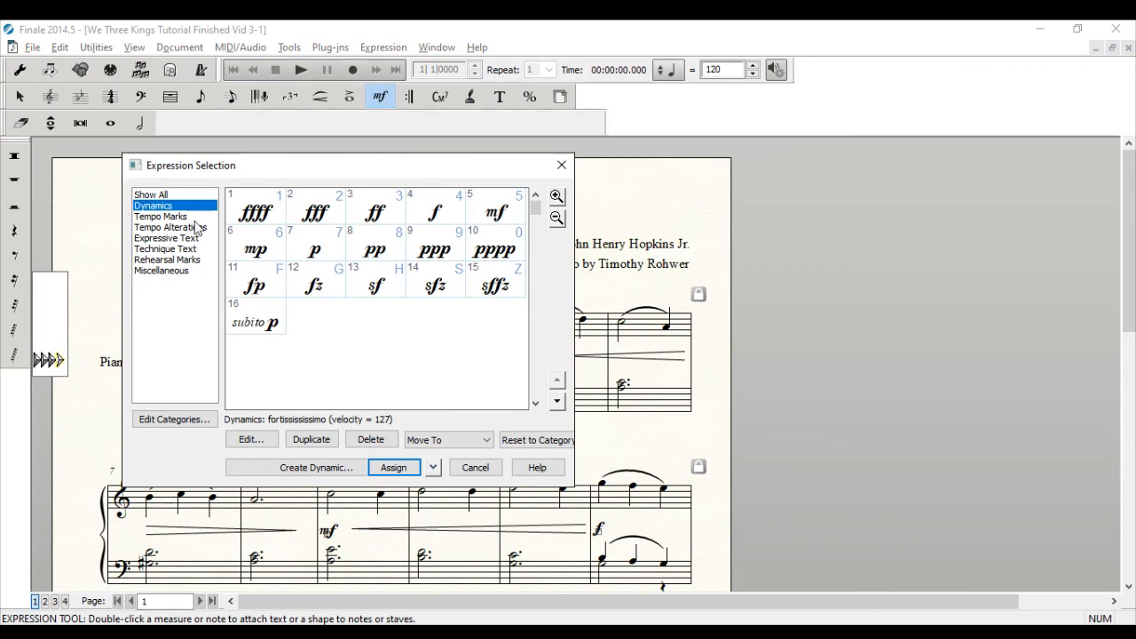
left_click(182, 250)
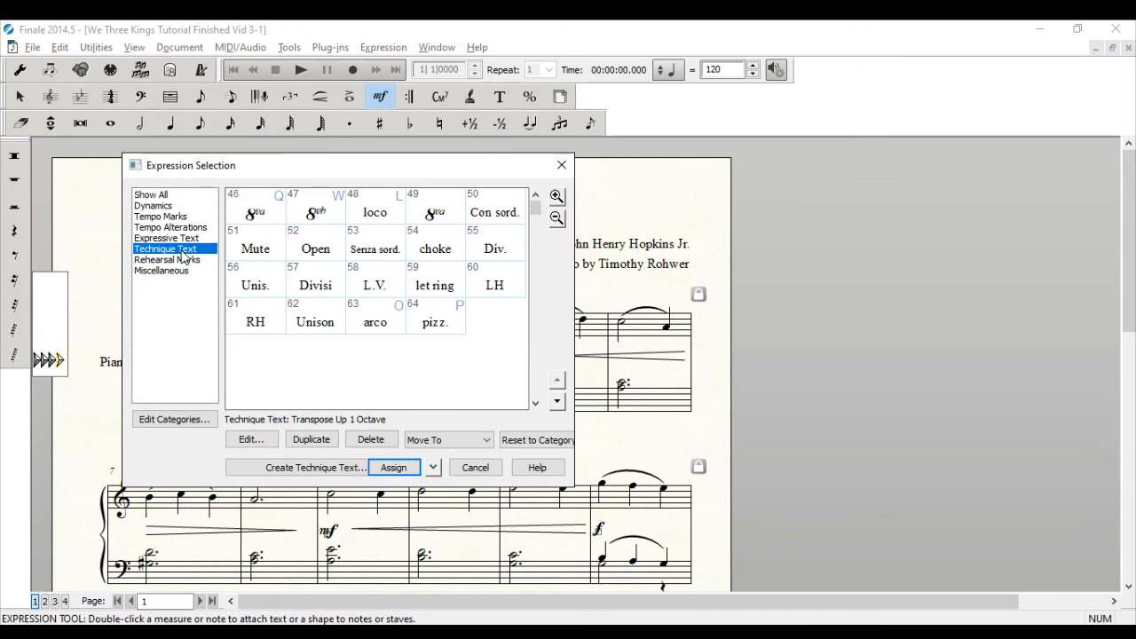
Duplicate the Technique Text expression category and name the copy Fingerings.
left_click(176, 420)
left_click(169, 259)
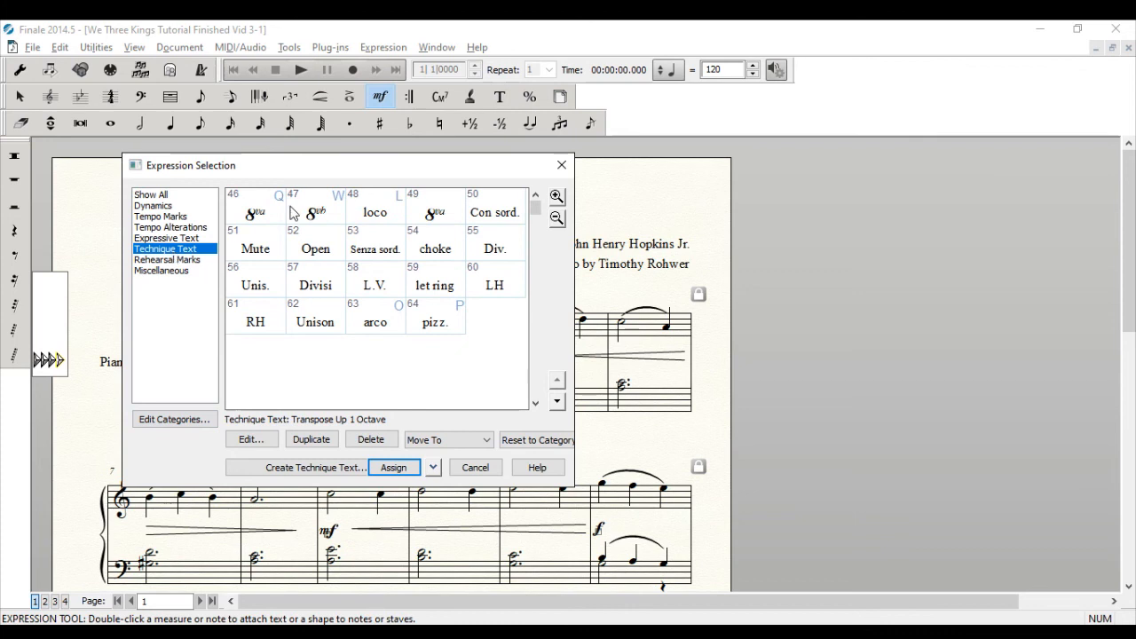
left_click(267, 211)
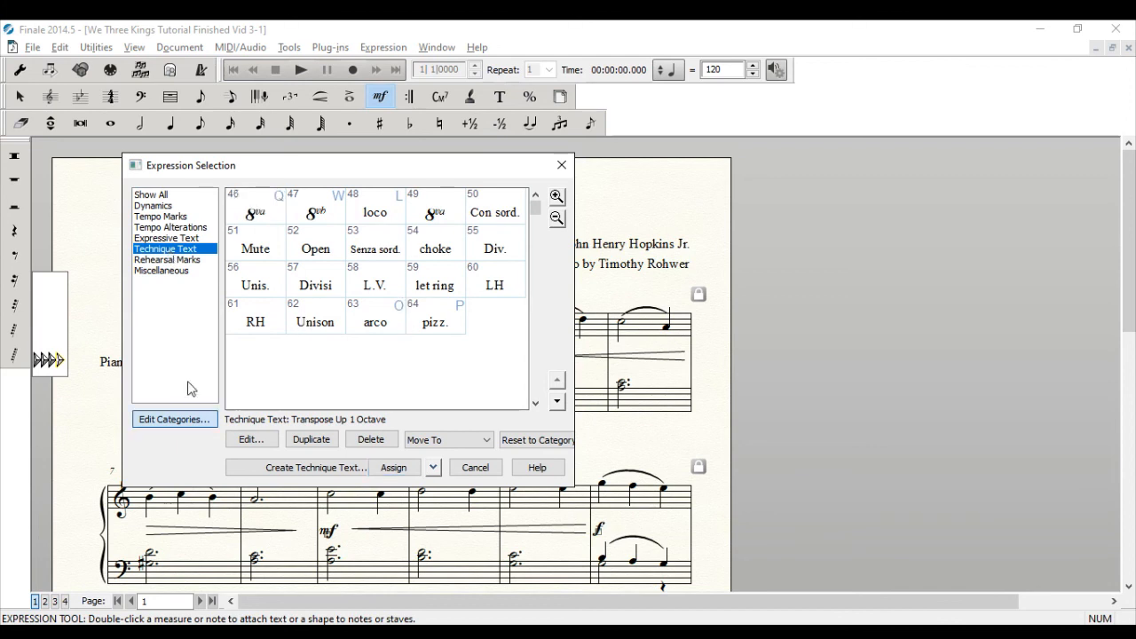
left_click(184, 422)
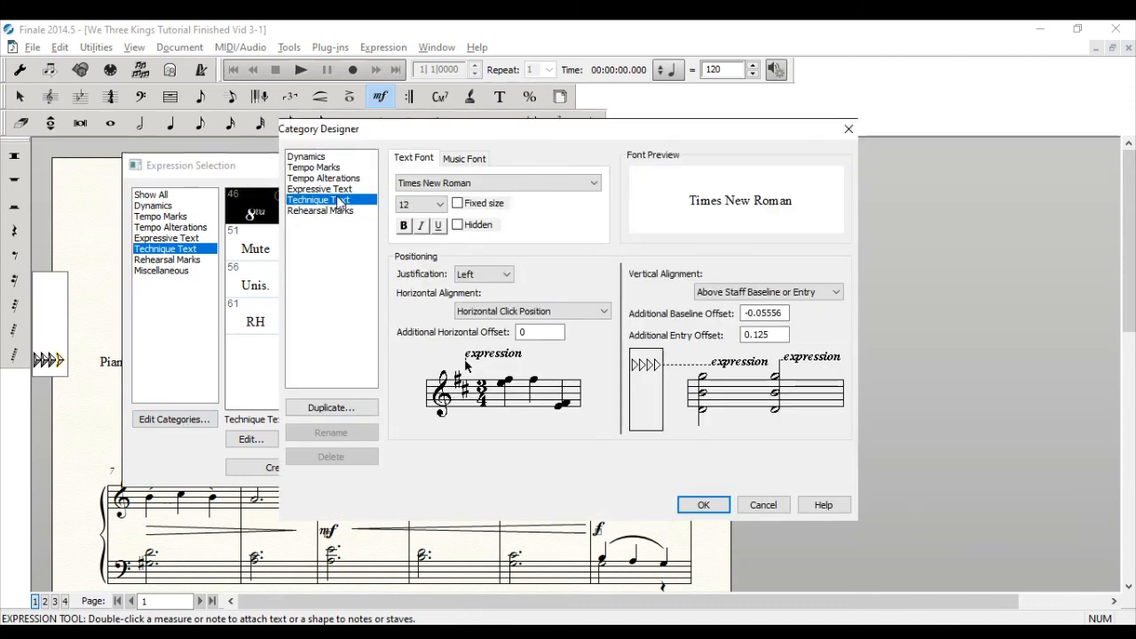
left_click(340, 407)
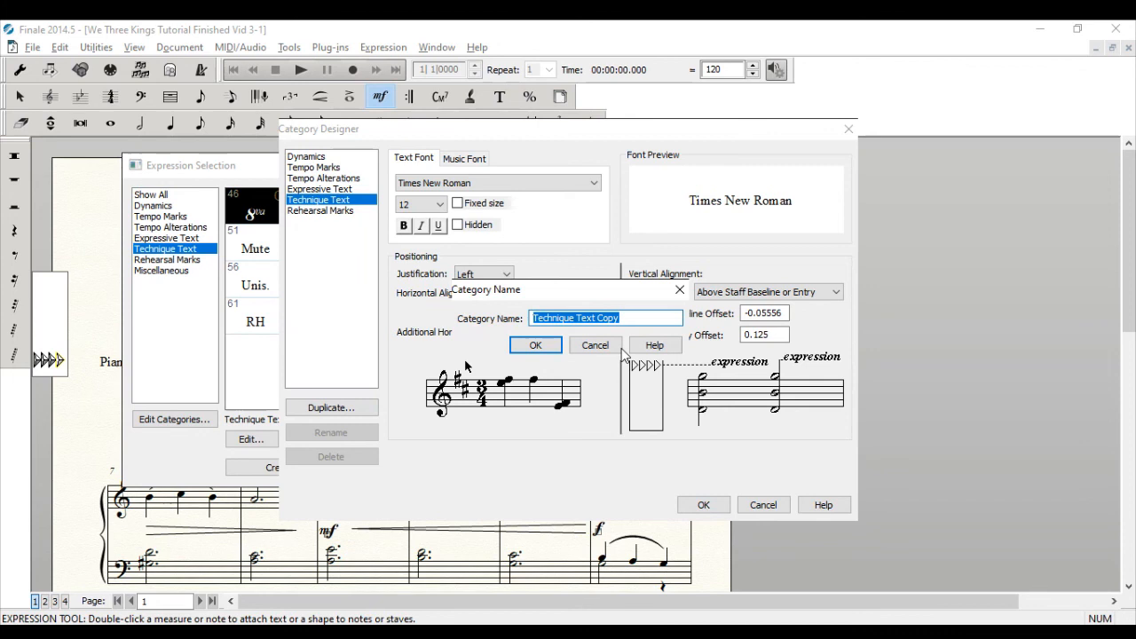
type("Fingerings")
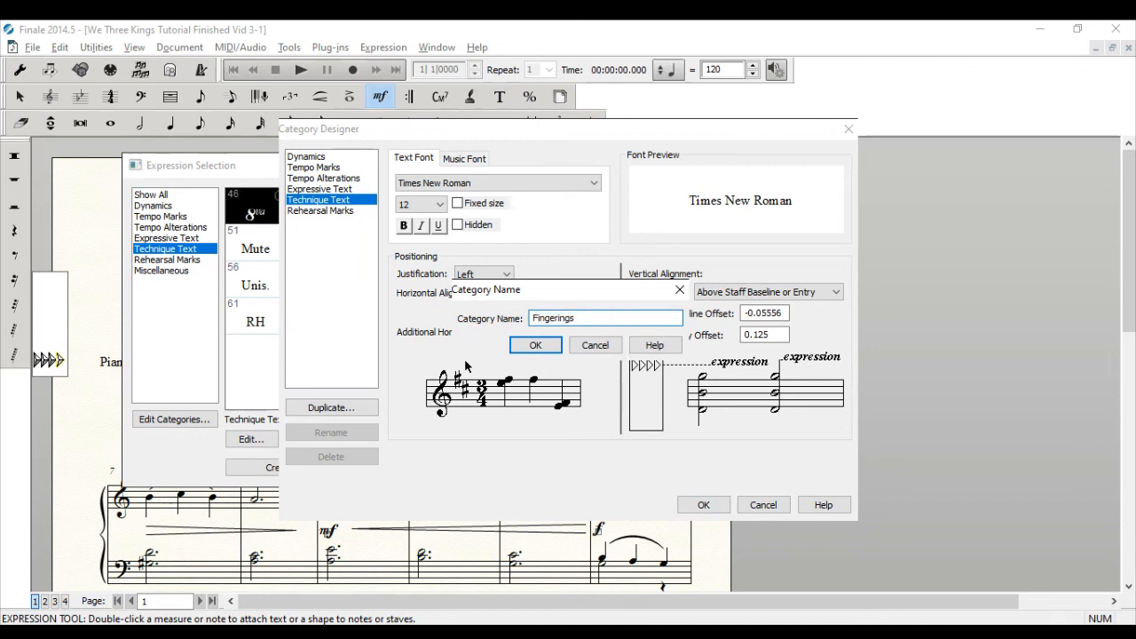
key("Return")
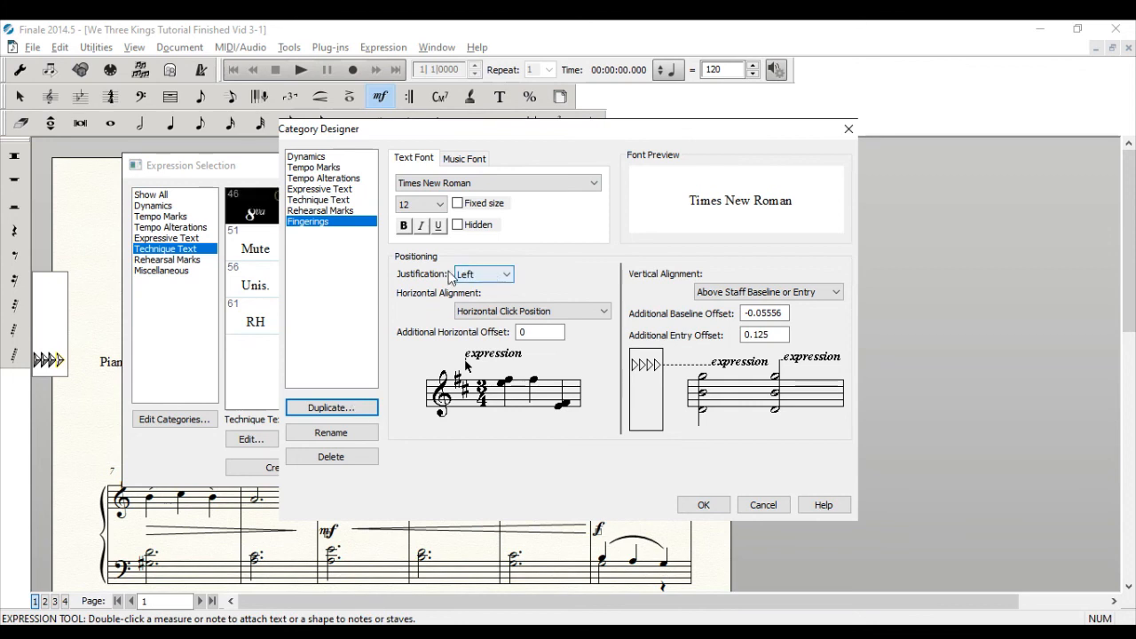
Set the Fingerings category's justification to Center and its horizontal alignment to Center of Primary Notehead.
left_click(495, 275)
left_click(480, 297)
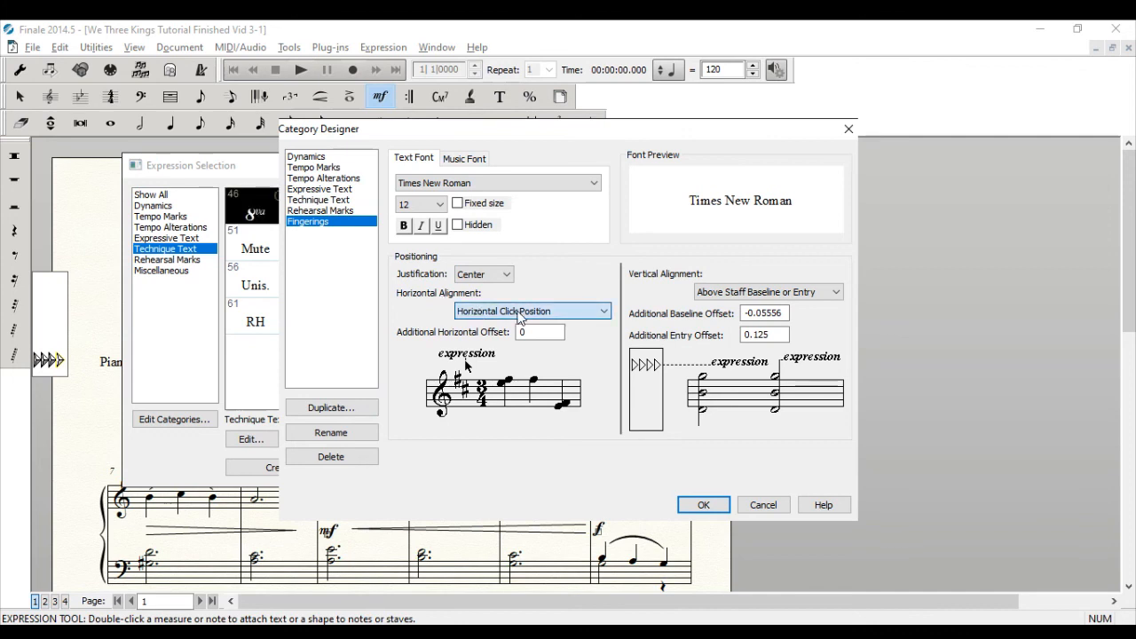
left_click(519, 314)
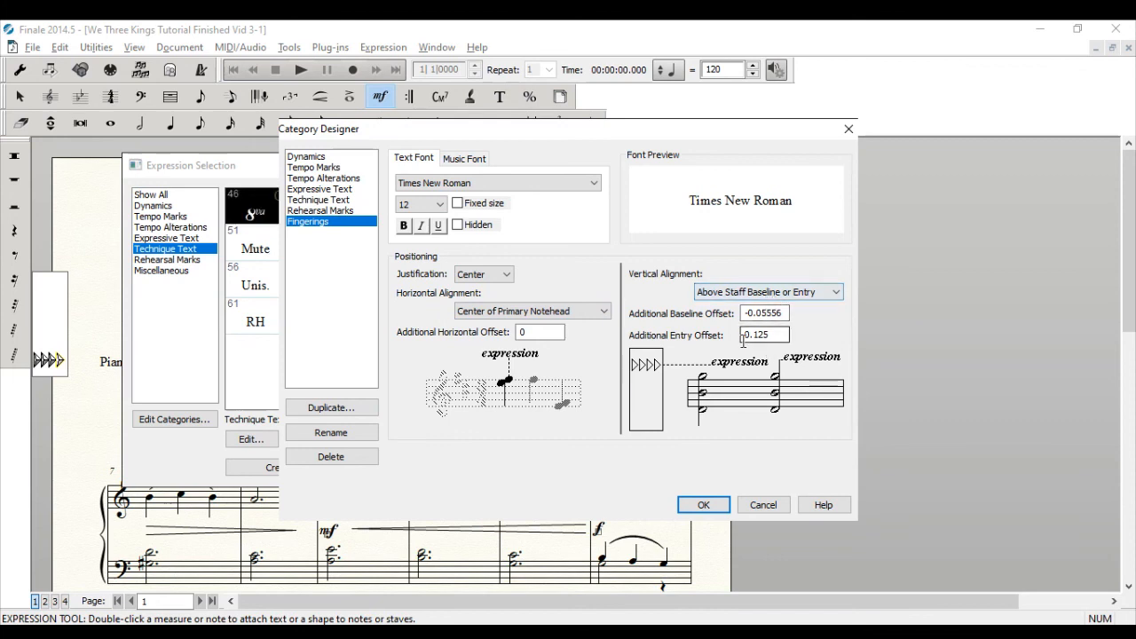
left_click_drag(744, 313, 778, 318)
key("BackSpace")
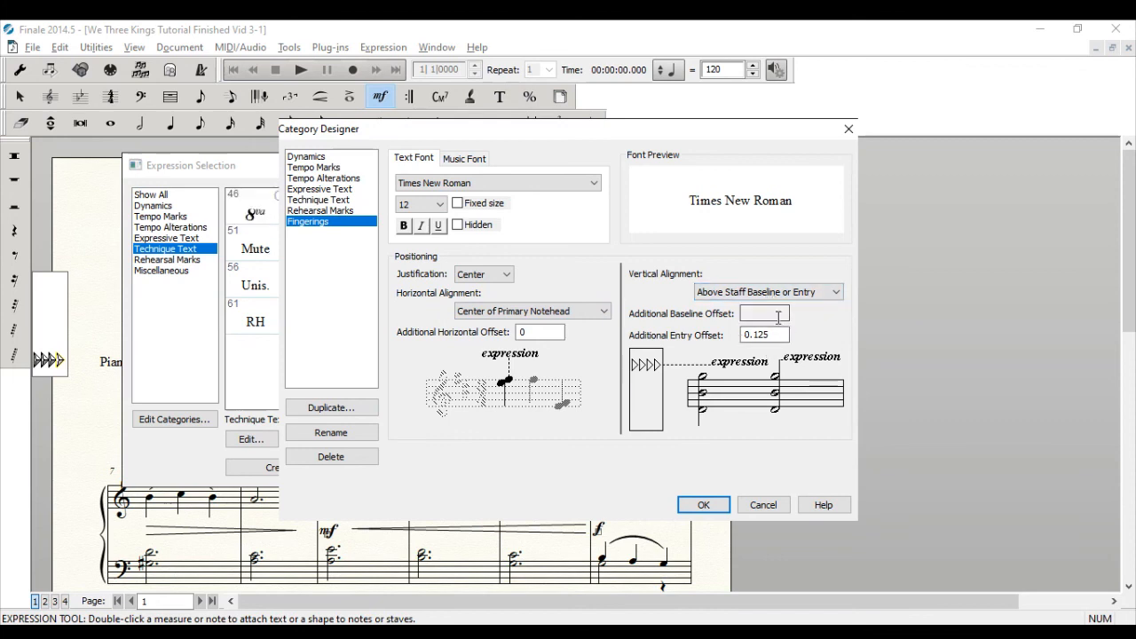
key("ctrl+z")
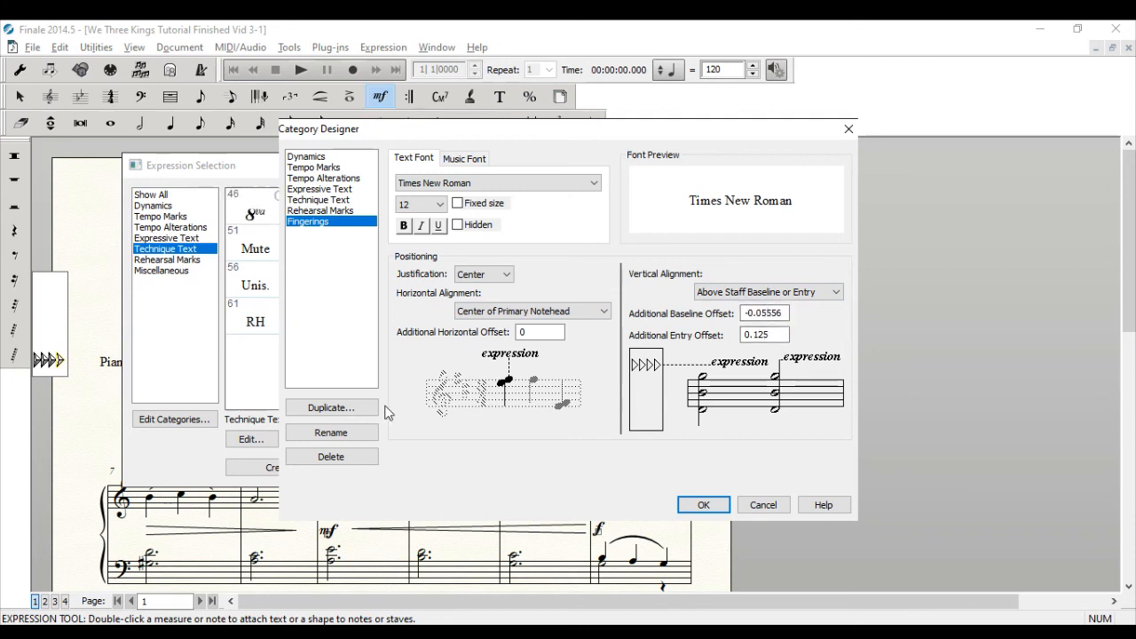
Try Tahoma and Trebuchet MS as the Fingerings category's text font and restore Times New Roman.
left_click(436, 182)
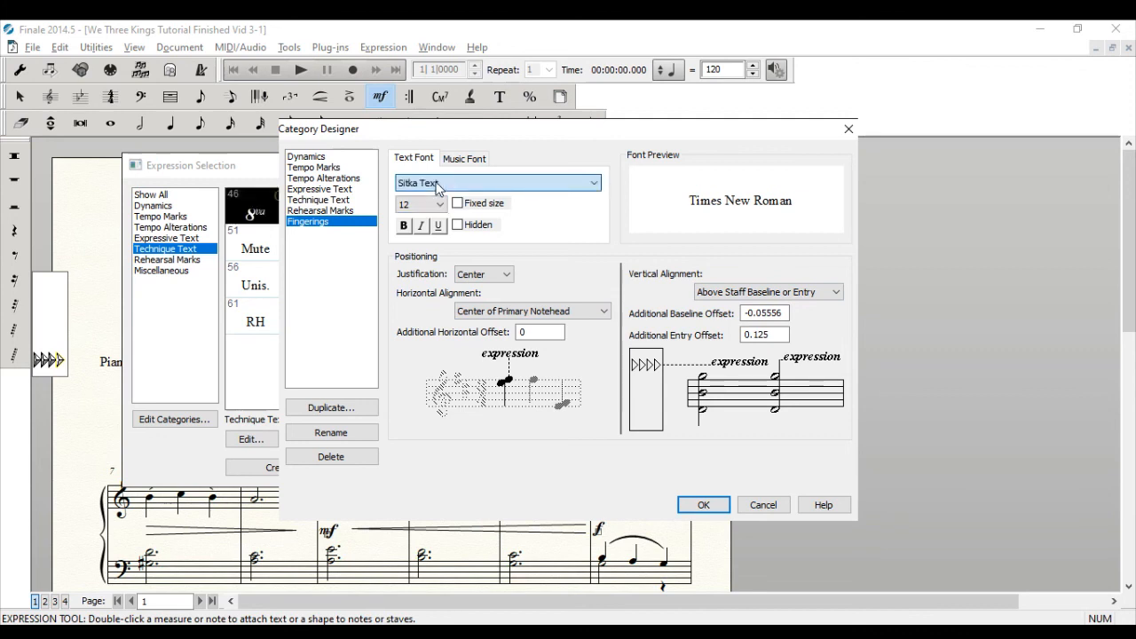
scroll(435, 188, "down", 1)
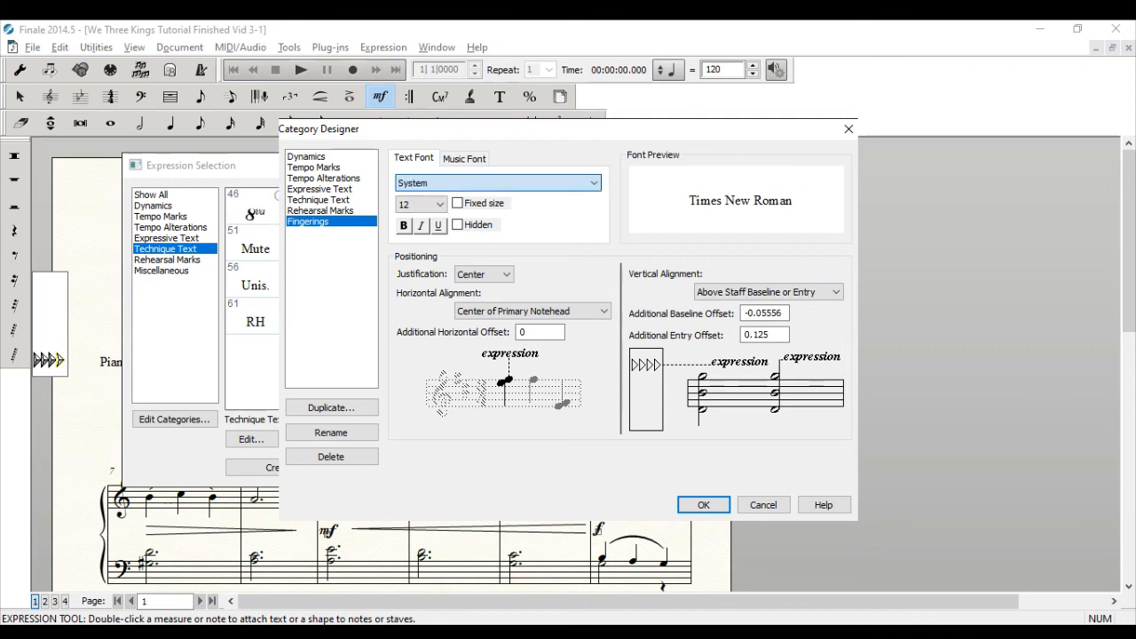
key("Down")
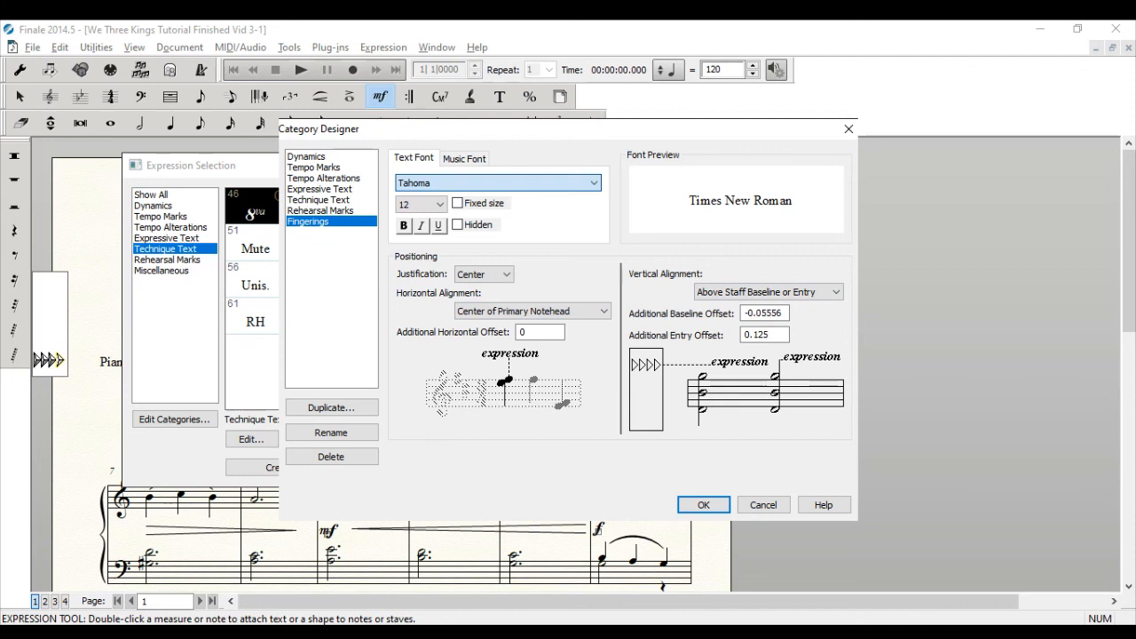
left_click(443, 302)
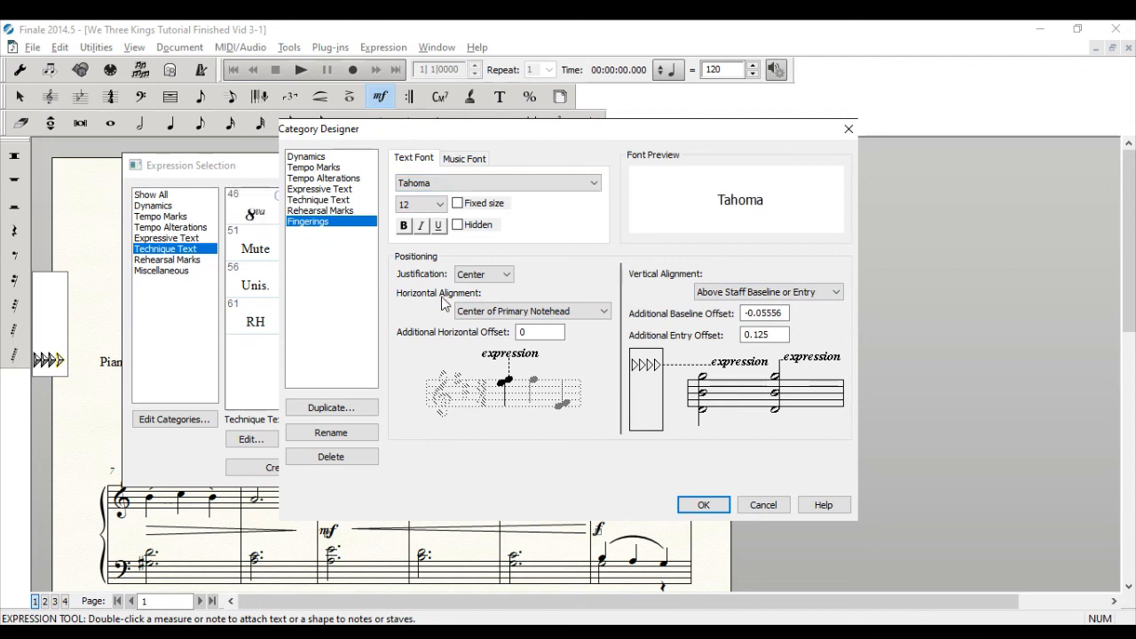
scroll(454, 189, "up", 2)
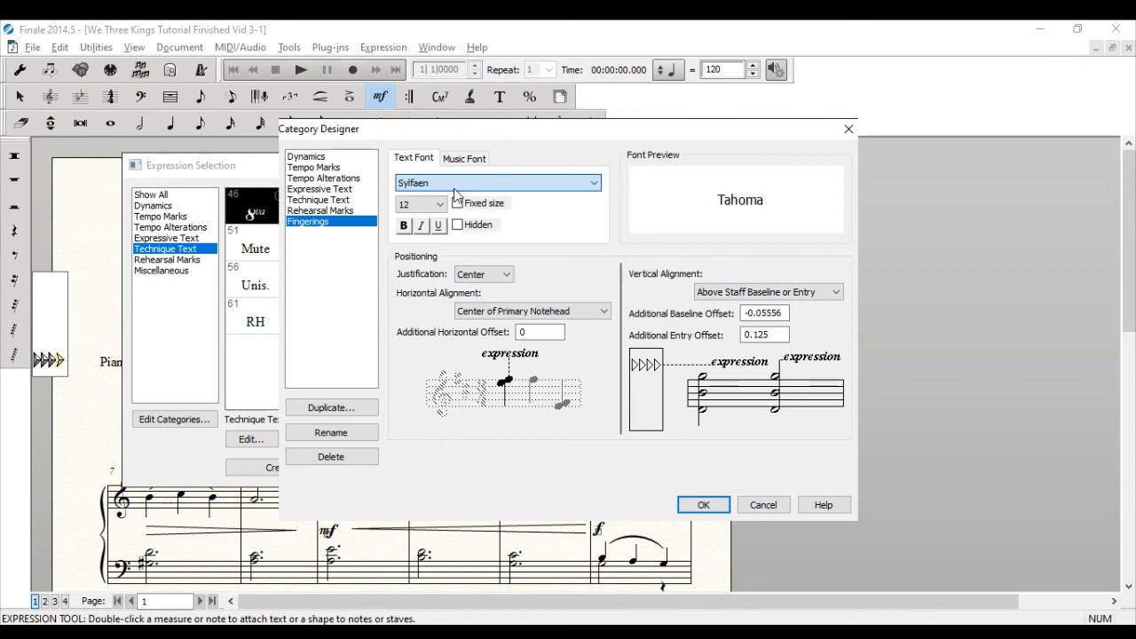
scroll(454, 189, "down", 2)
scroll(497, 183, "down", 1)
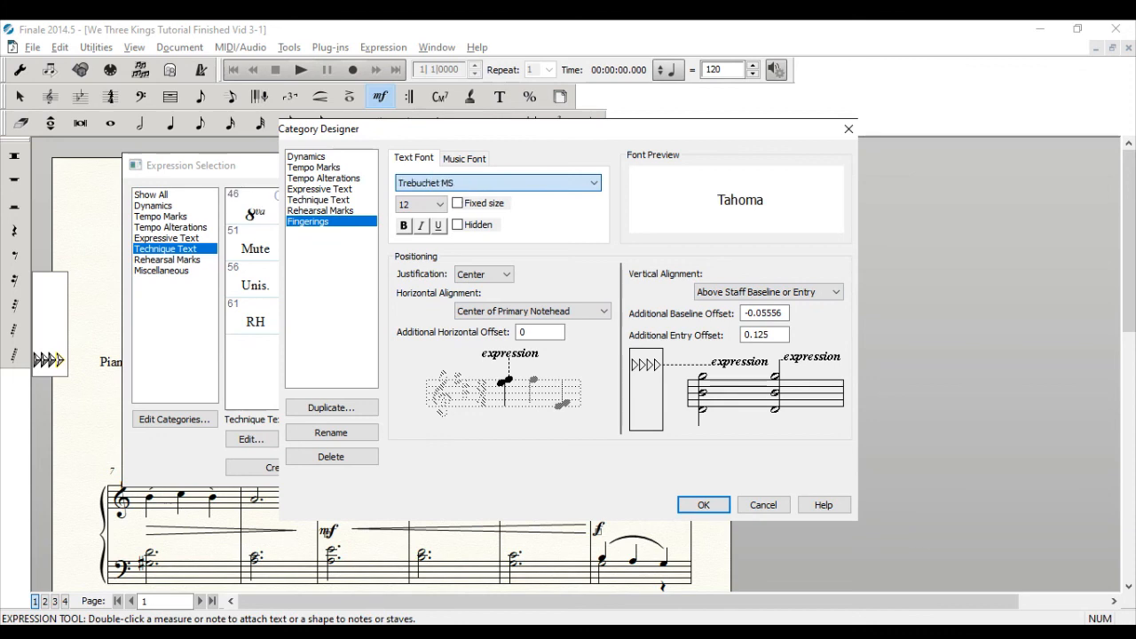
left_click(470, 353)
scroll(499, 184, "up", 6)
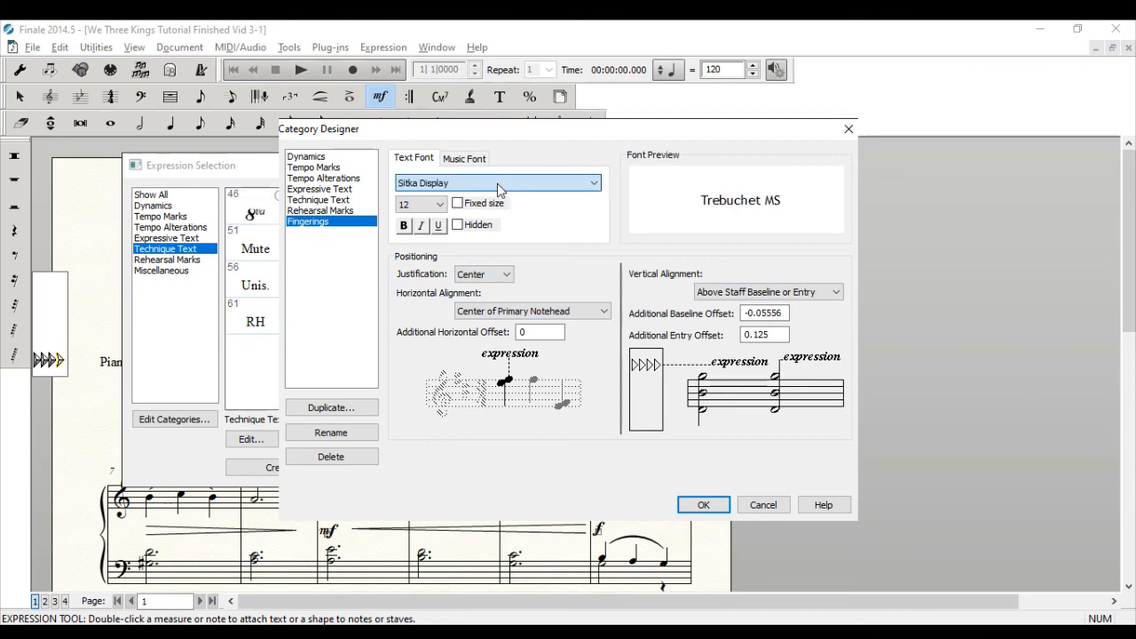
scroll(500, 186, "down", 5)
left_click(459, 345)
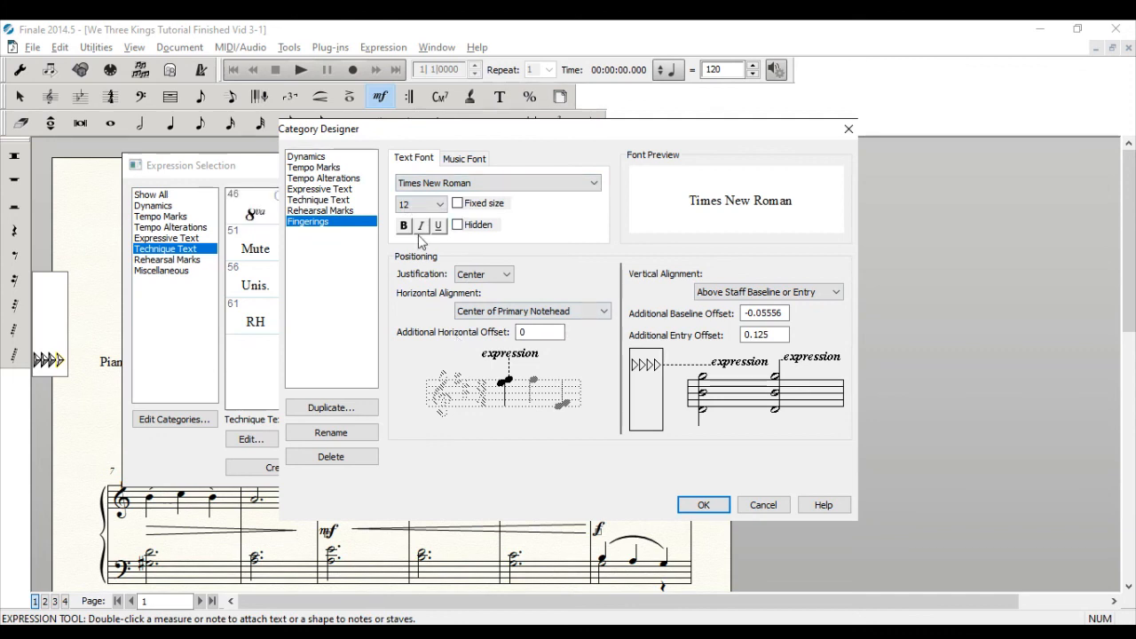
Set the Fingerings category's text size to 11 points and save the category settings.
left_click(404, 228)
left_click(444, 207)
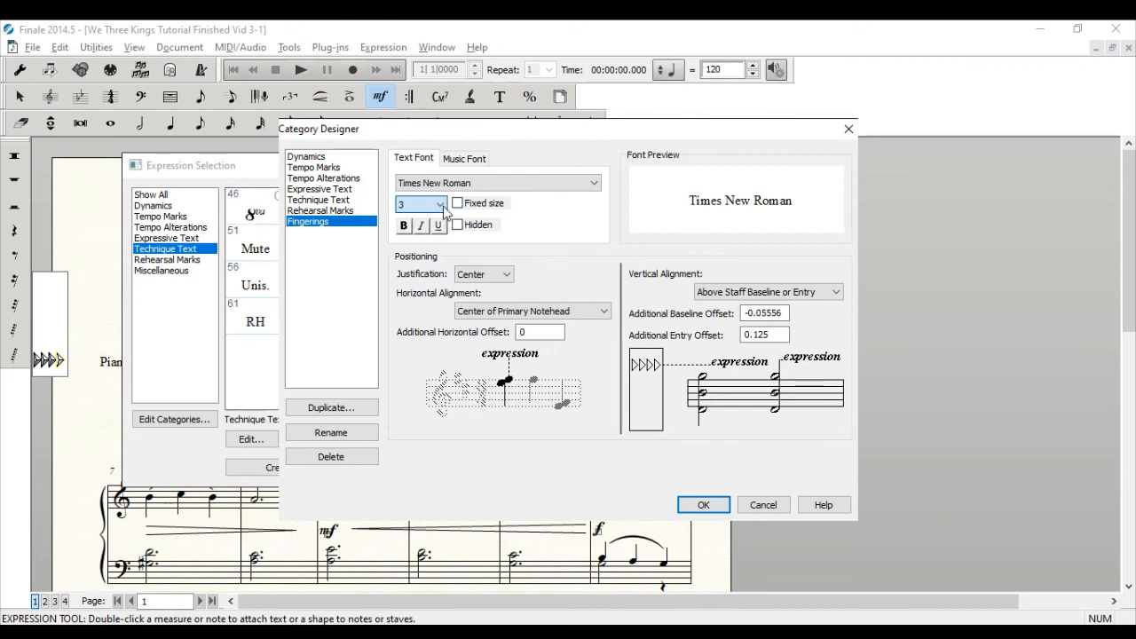
left_click(426, 261)
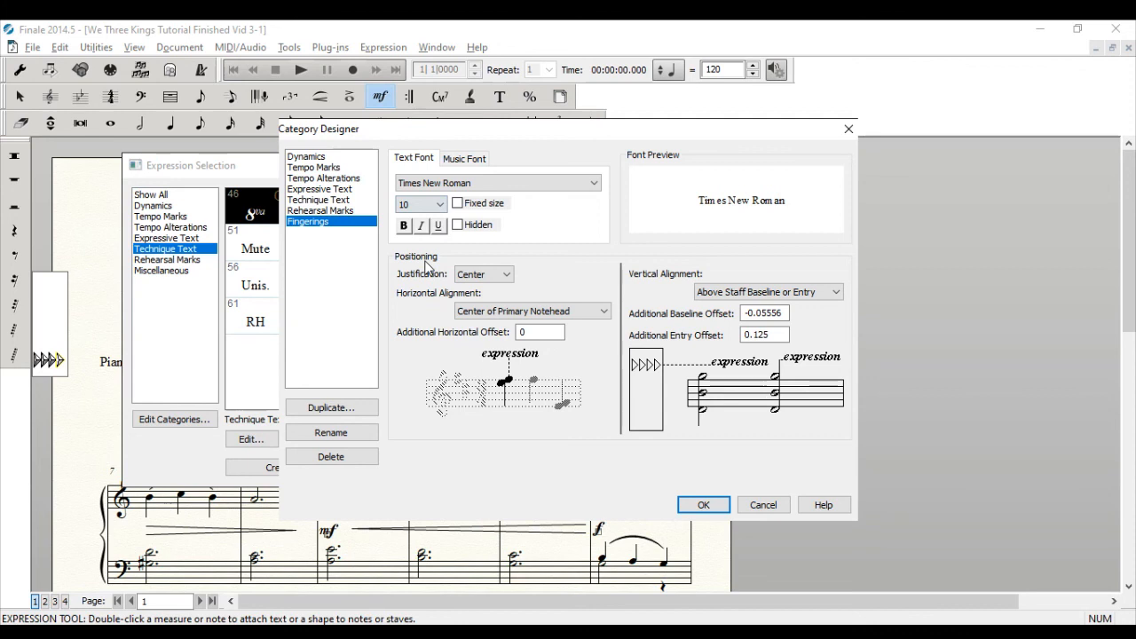
left_click(419, 219)
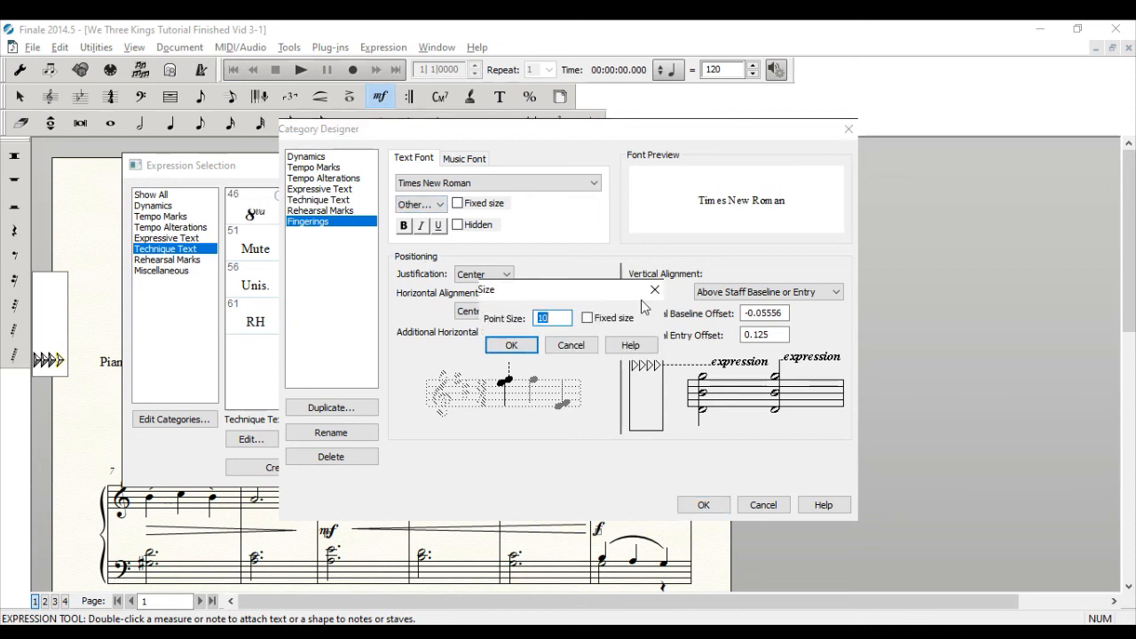
type("11")
left_click(511, 346)
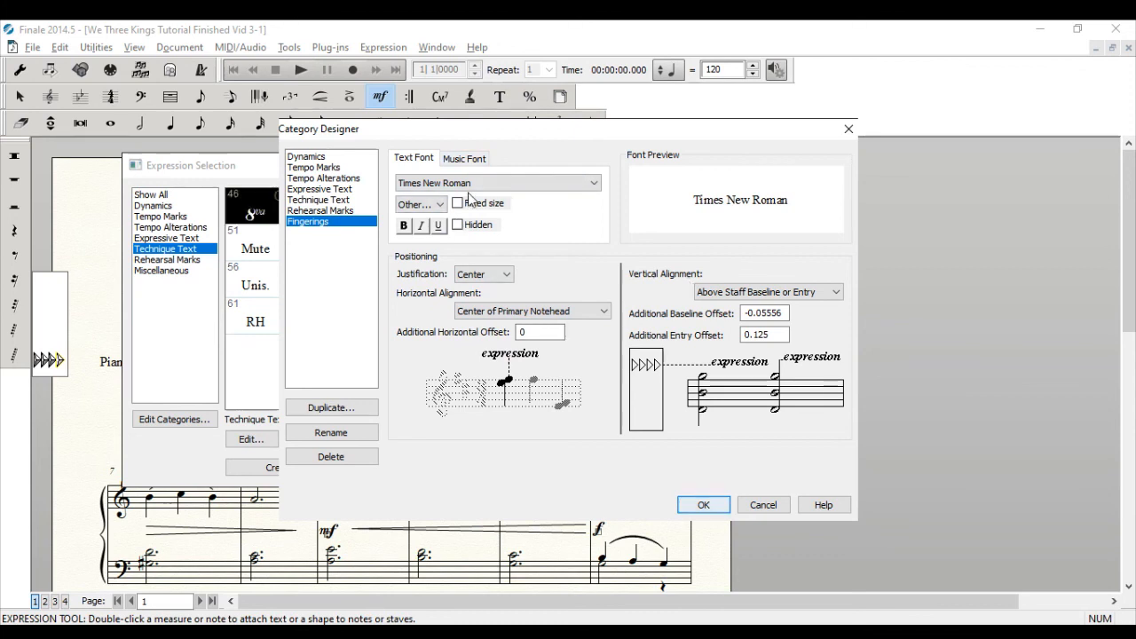
left_click(703, 504)
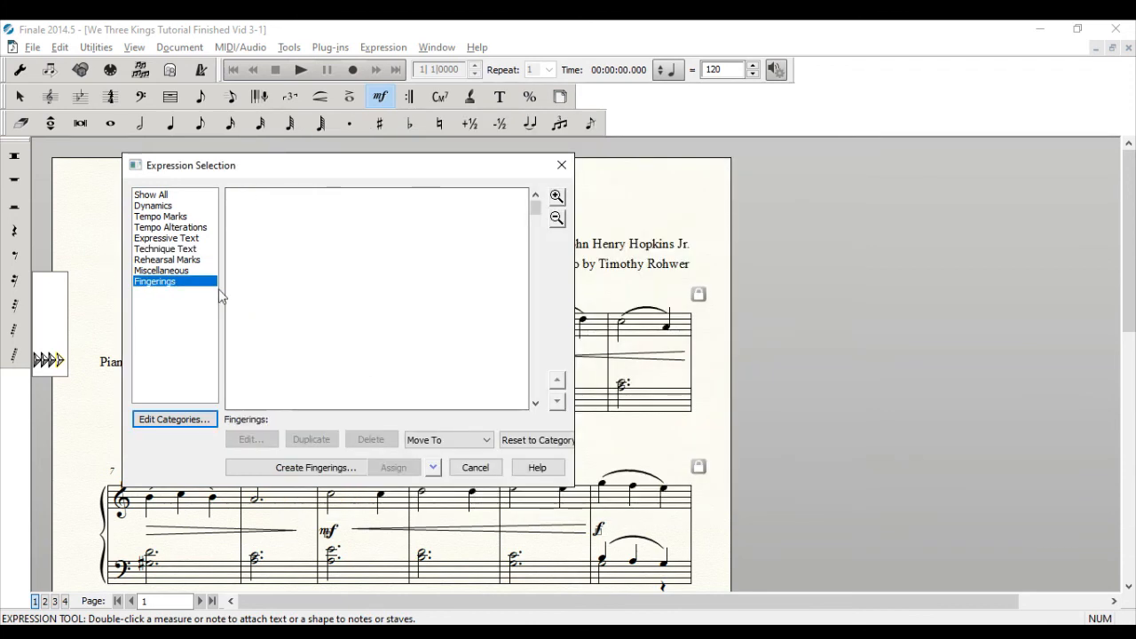
Create a new expression with the text 1 in the Fingerings category.
left_click(308, 470)
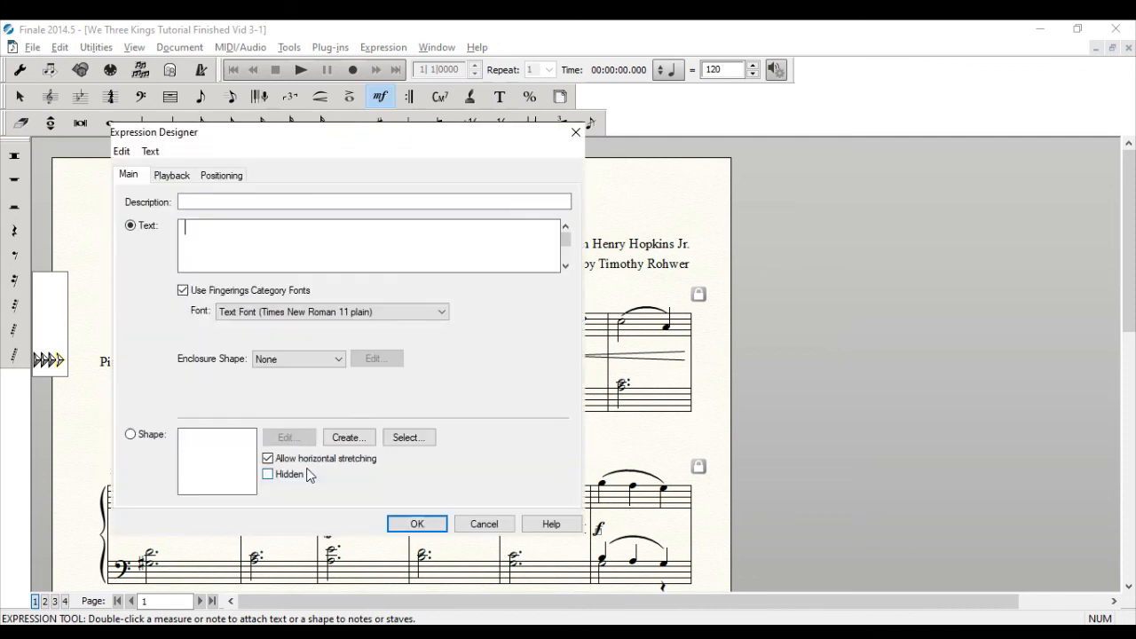
type("1")
left_click(417, 525)
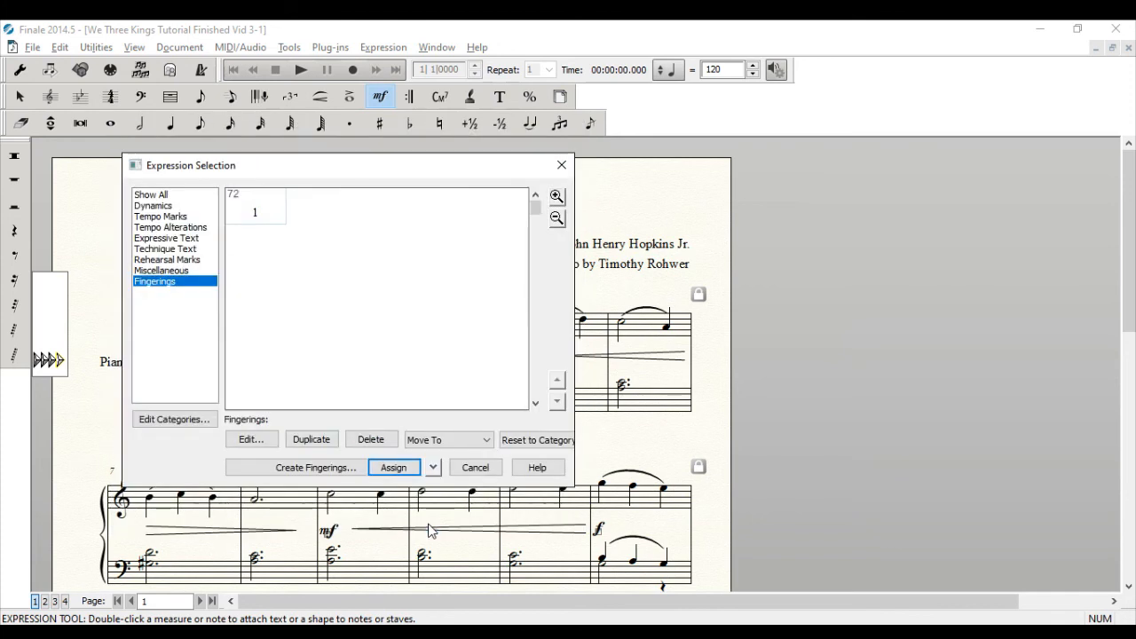
Duplicate the fingering 1 expression and change the copy's text to 2.
left_click(324, 446)
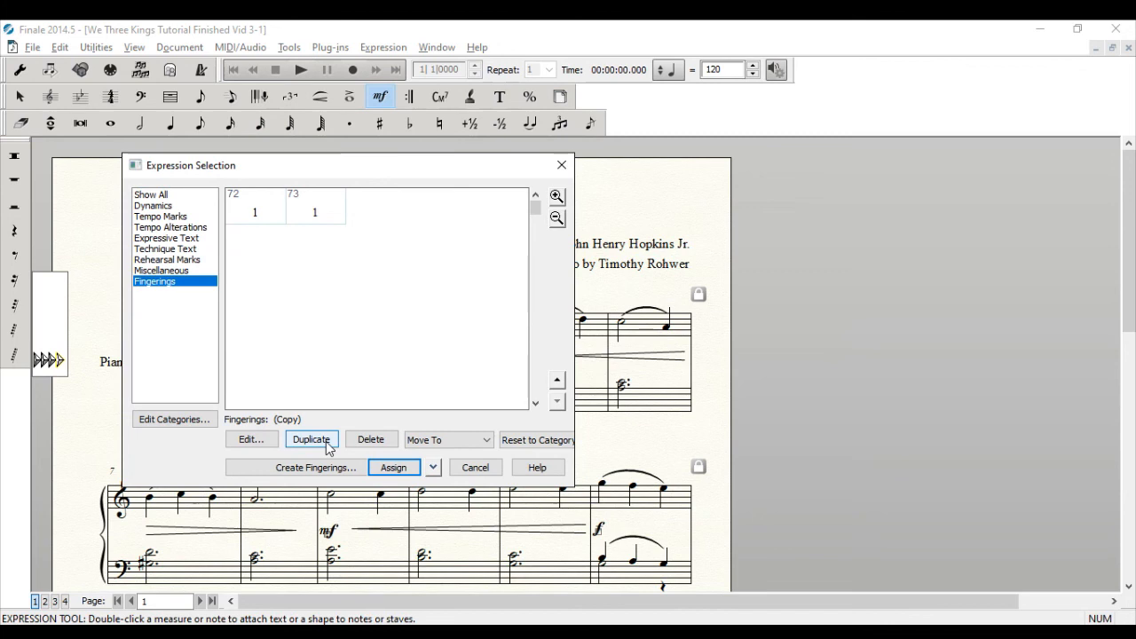
left_click(266, 440)
type("2")
key("Return")
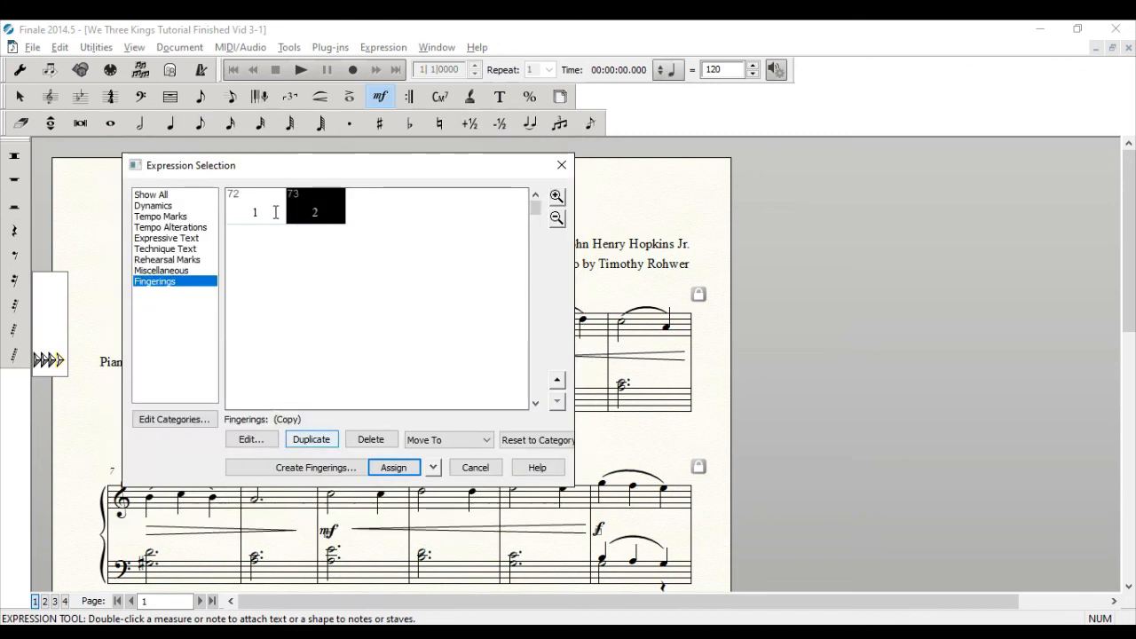
Duplicate the fingering 2 expression and set the copy's text and description to 3.
left_click(323, 440)
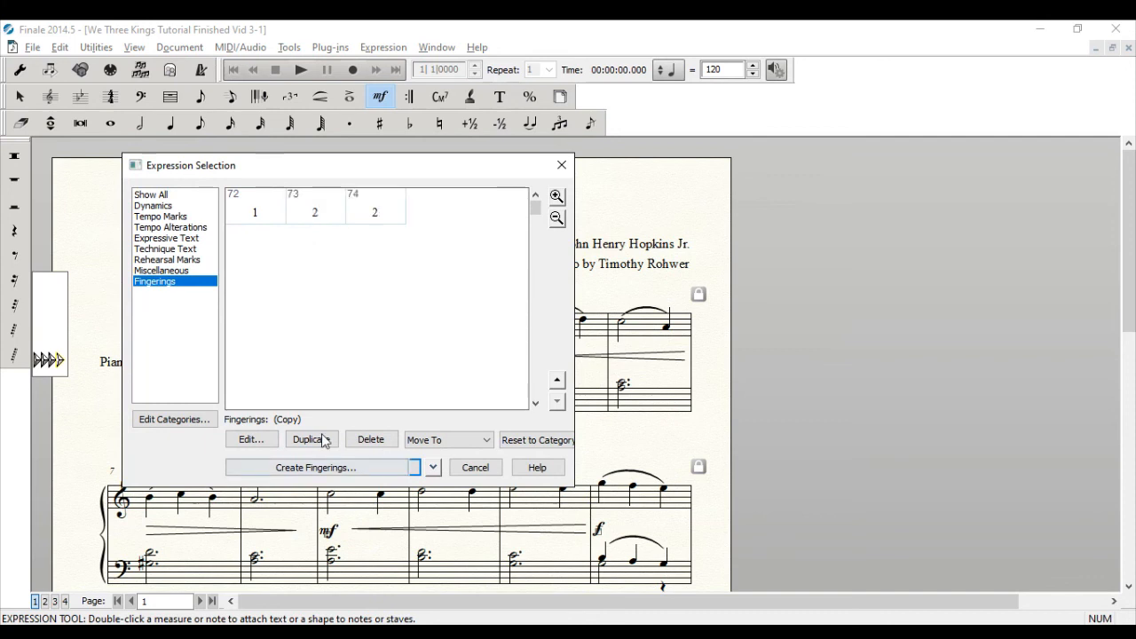
left_click(249, 439)
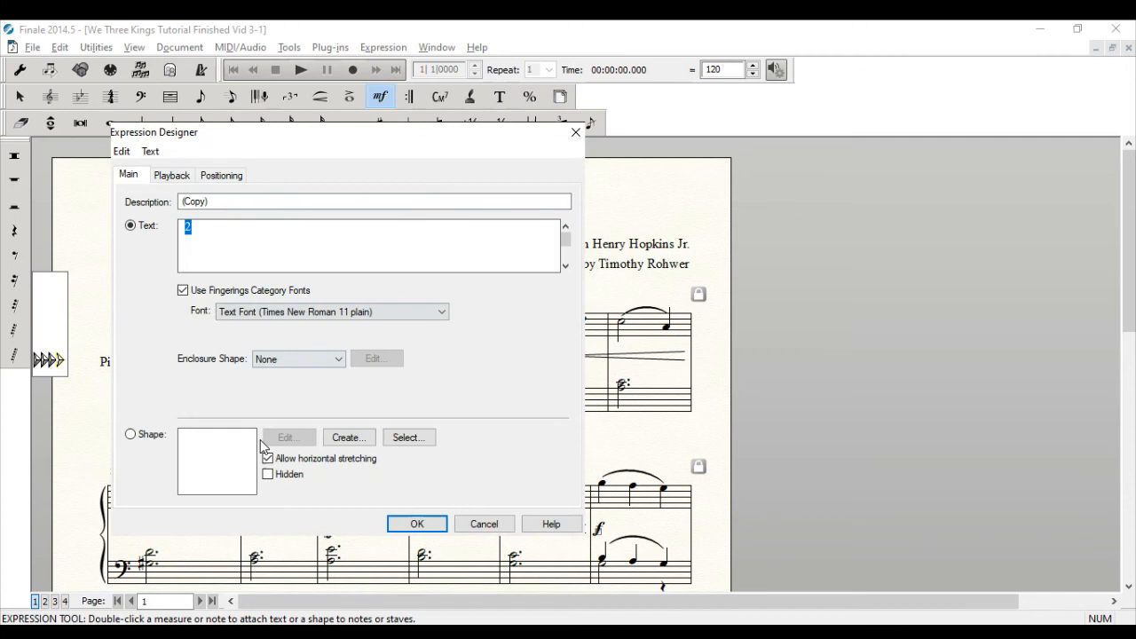
type("3")
key("shift+Tab")
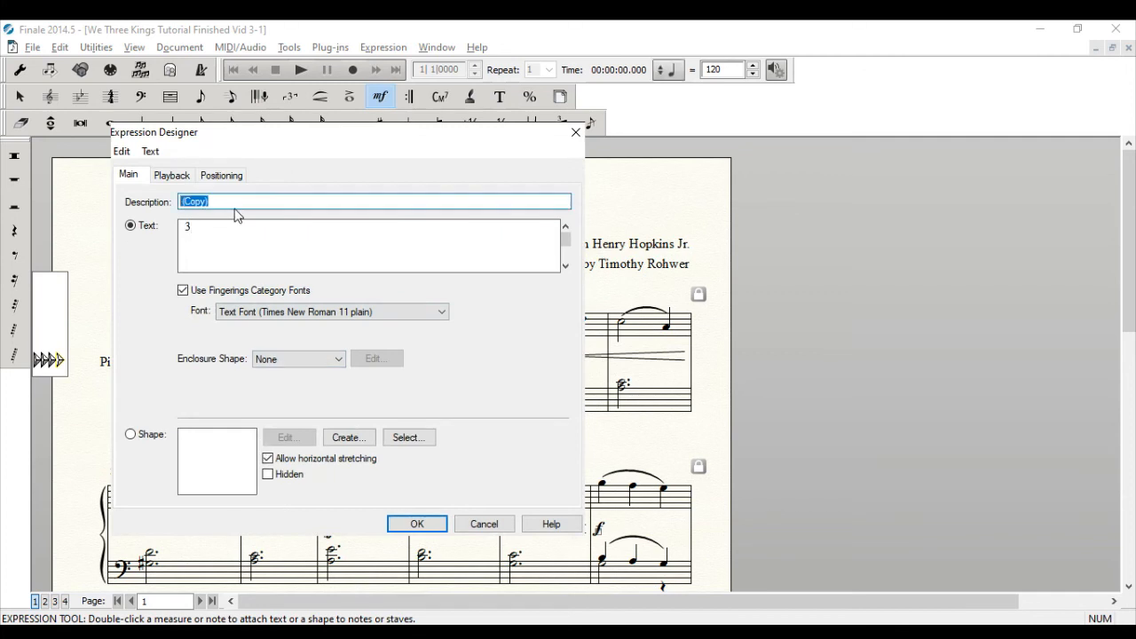
type("3")
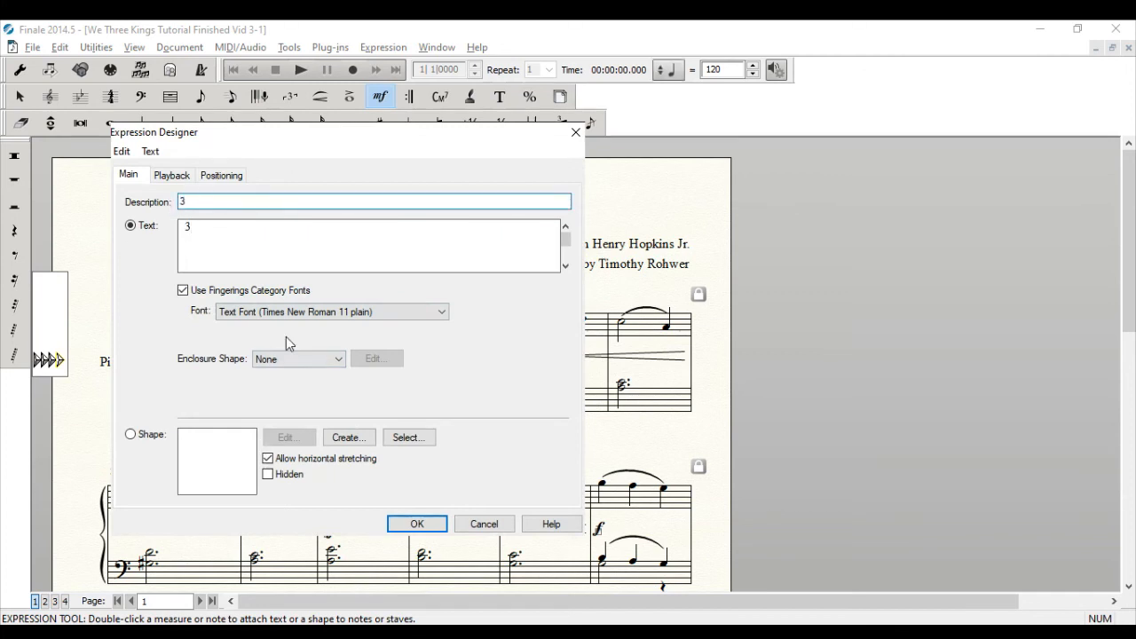
key("Return")
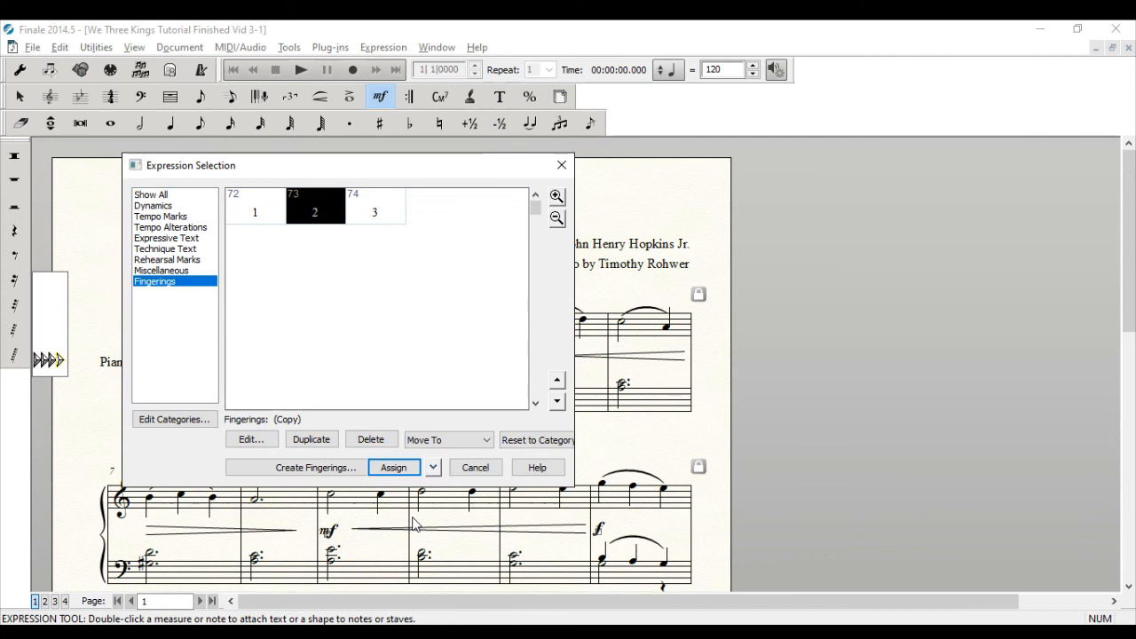
Set the description of the fingering 2 expression to 2.
left_click(264, 445)
key("shift+Tab")
type("2")
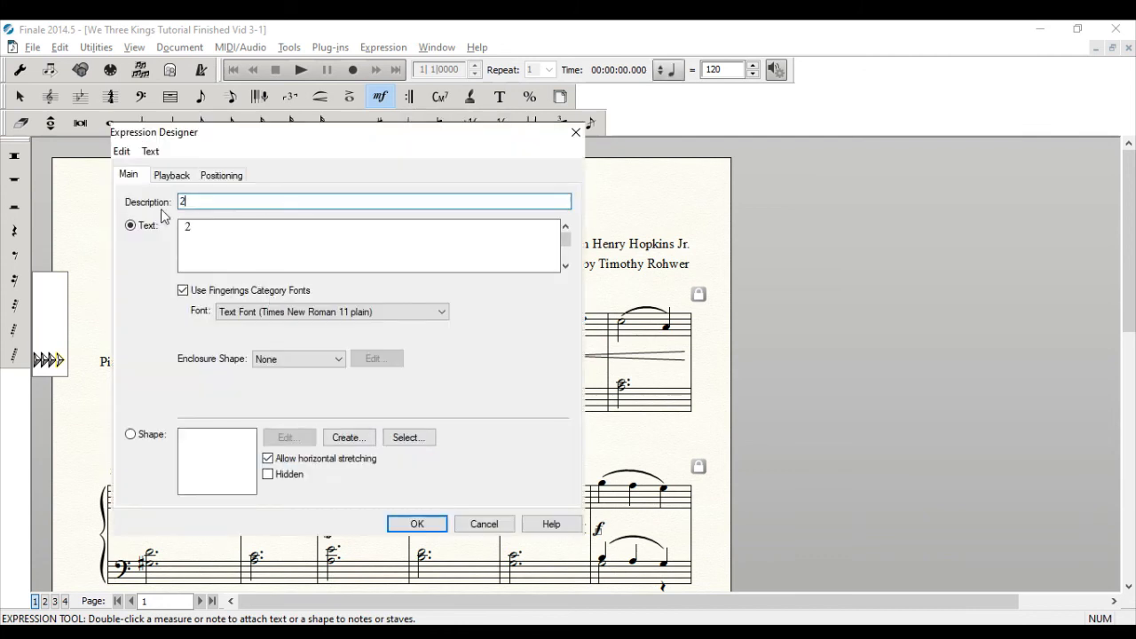
left_click(417, 524)
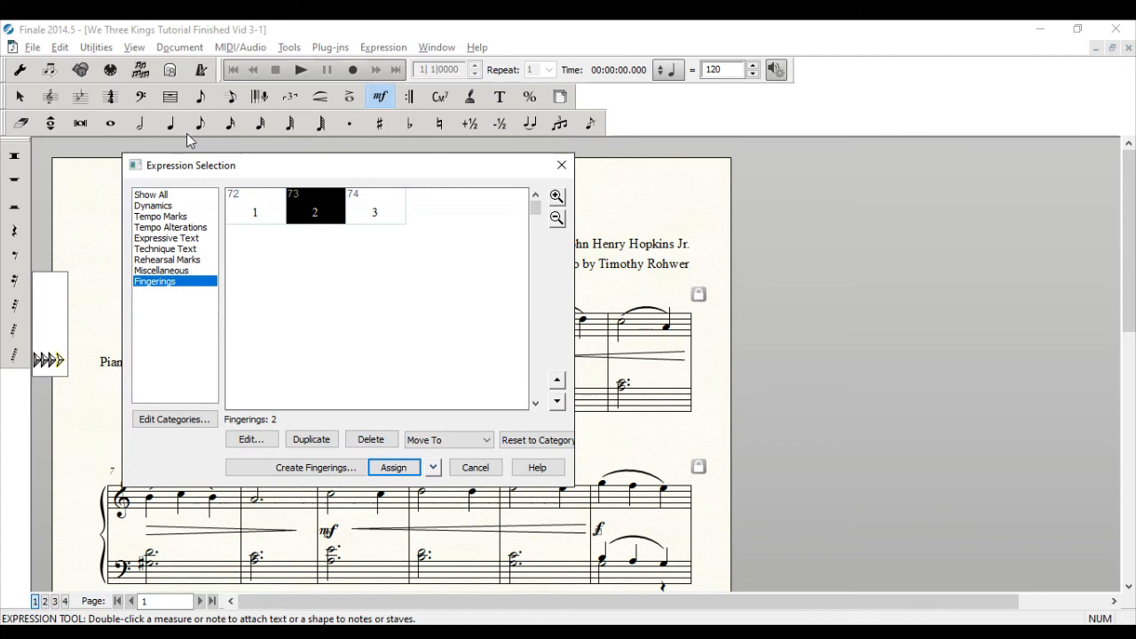
Set the description of the fingering 1 expression to 1.
left_click(249, 210)
left_click(260, 441)
key("shift+Tab")
type("1")
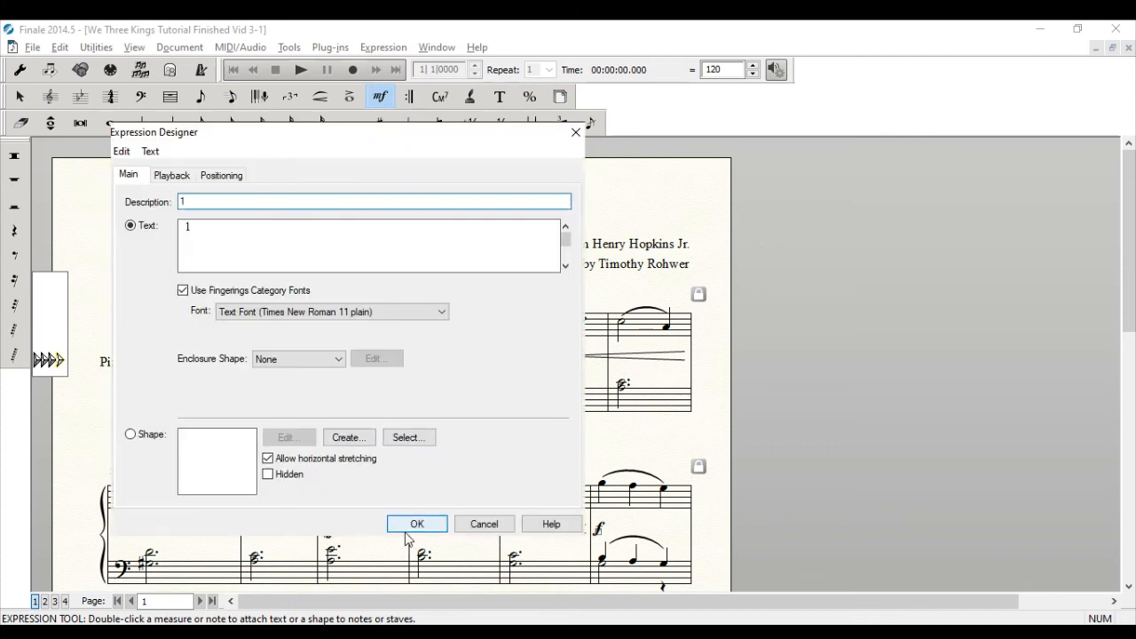
left_click(407, 528)
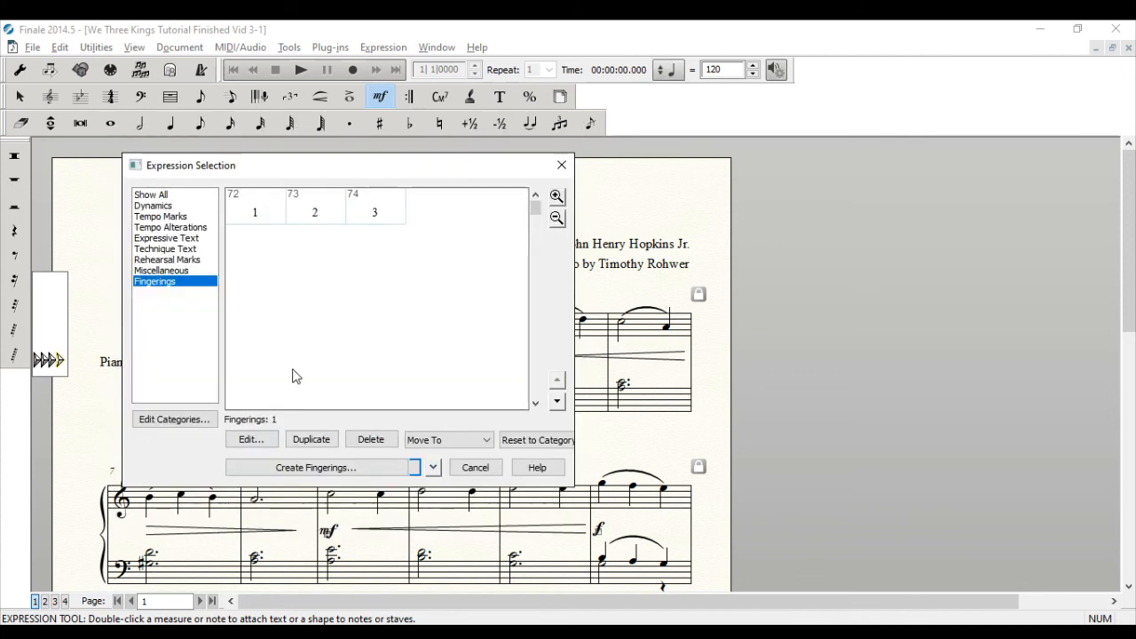
Create a new expression in the Fingerings category with 4 as its description and text.
left_click(301, 467)
key("shift+Tab")
type("4")
left_click(215, 229)
type("4")
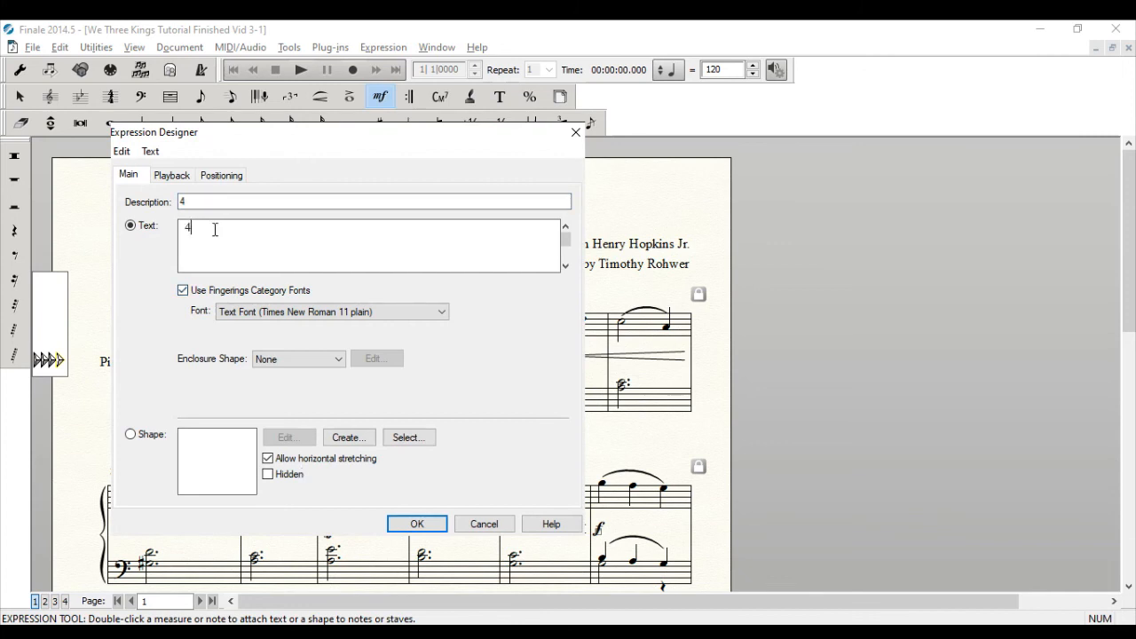
left_click(406, 521)
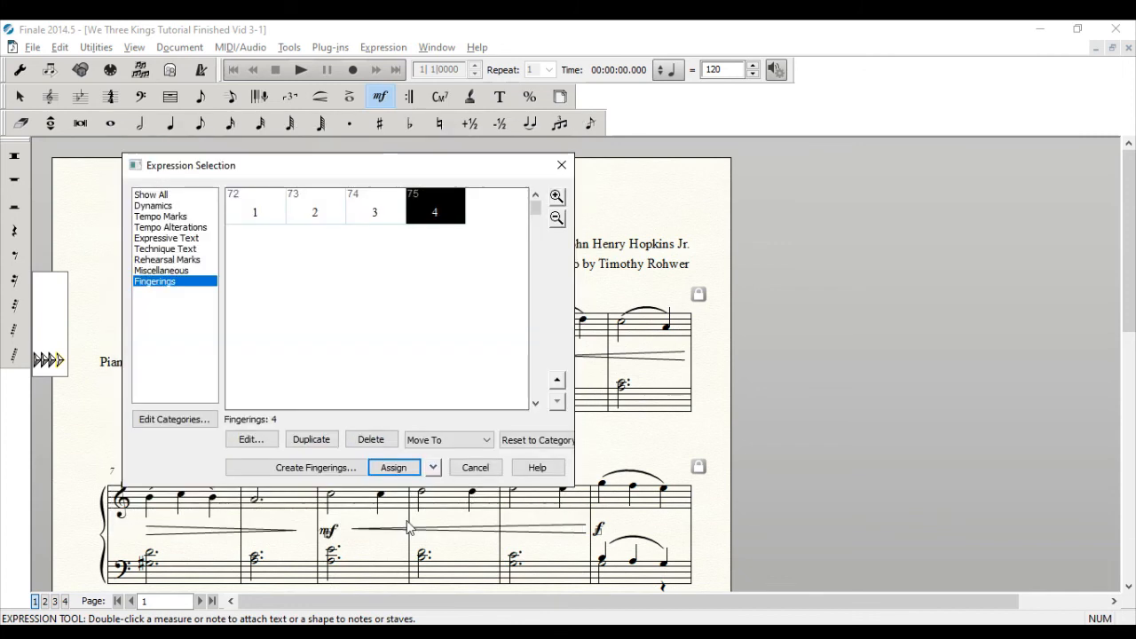
Duplicate the fingering 4 expression and set the copy's description and text to 5.
left_click(312, 441)
left_click(267, 448)
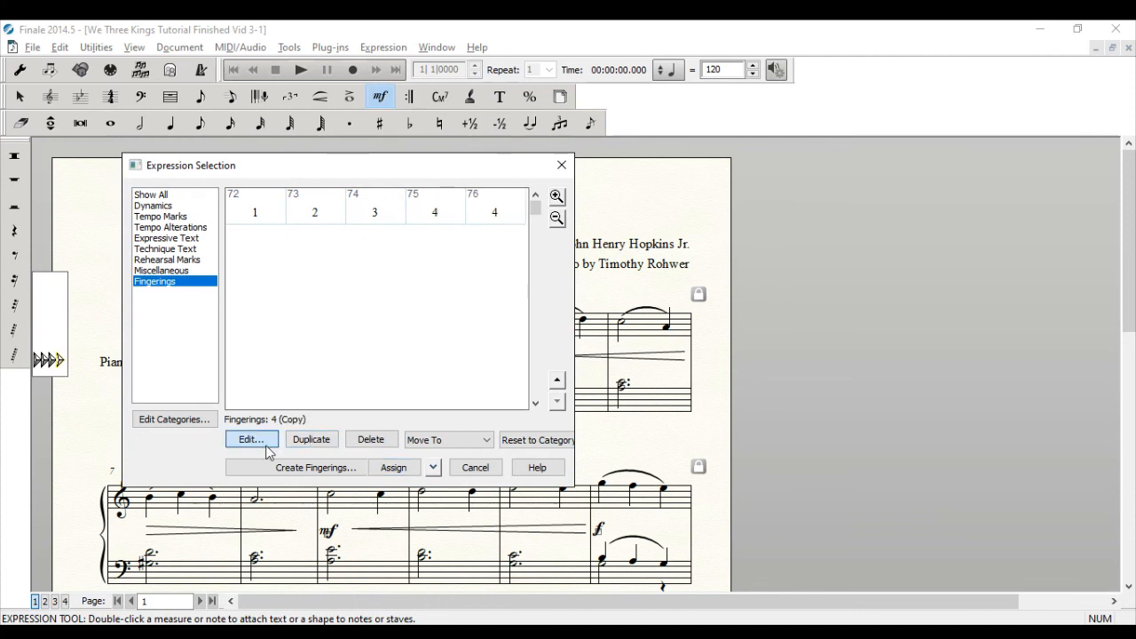
type("5")
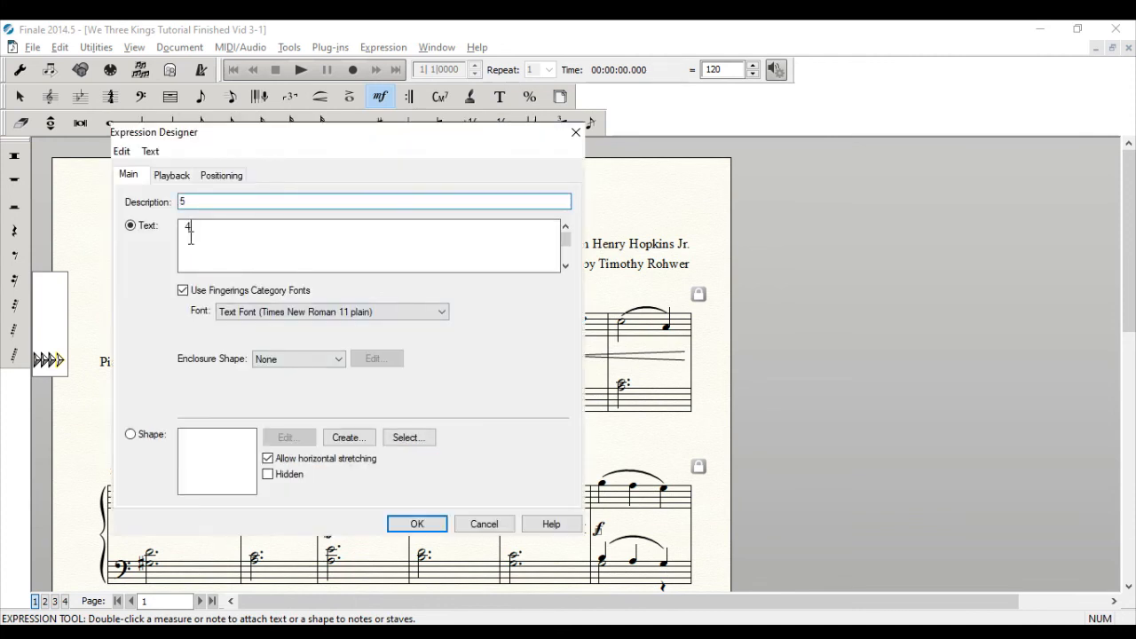
left_click(191, 232)
key("BackSpace")
type("5")
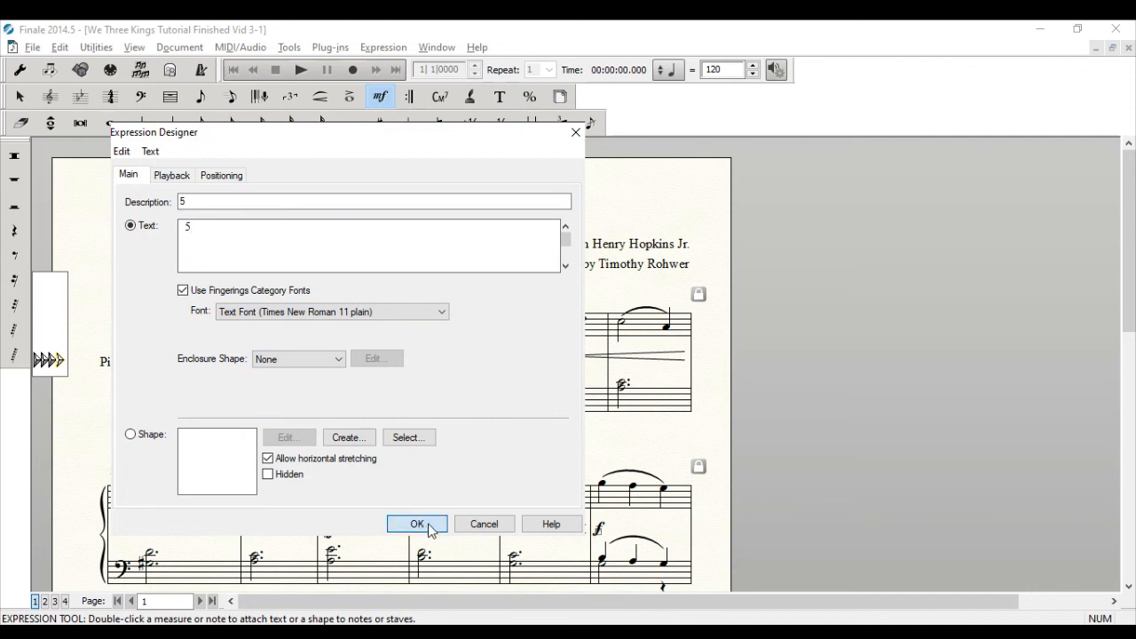
left_click(416, 524)
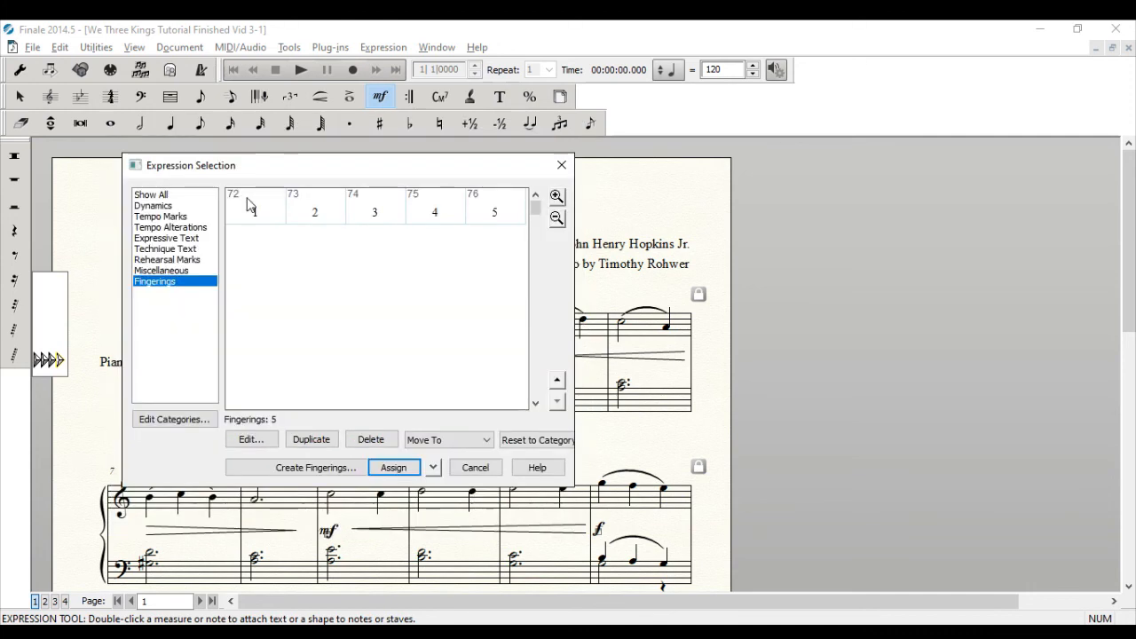
Examine the metatool key assignments in the Dynamics category and return to the Fingerings category.
key("Left")
left_click(405, 304)
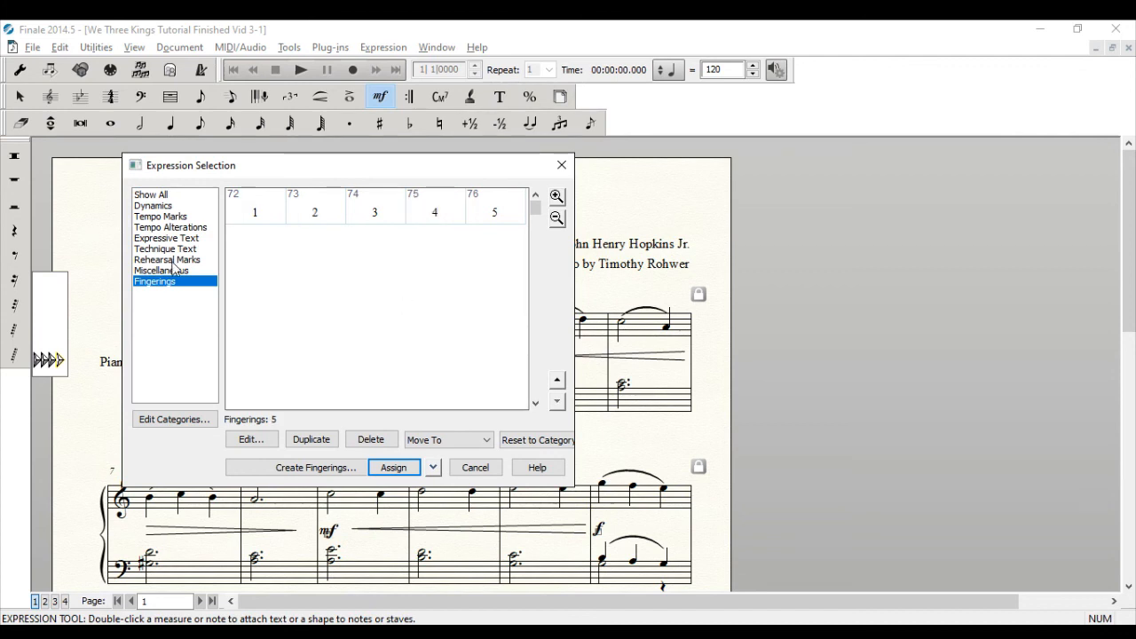
left_click(341, 244)
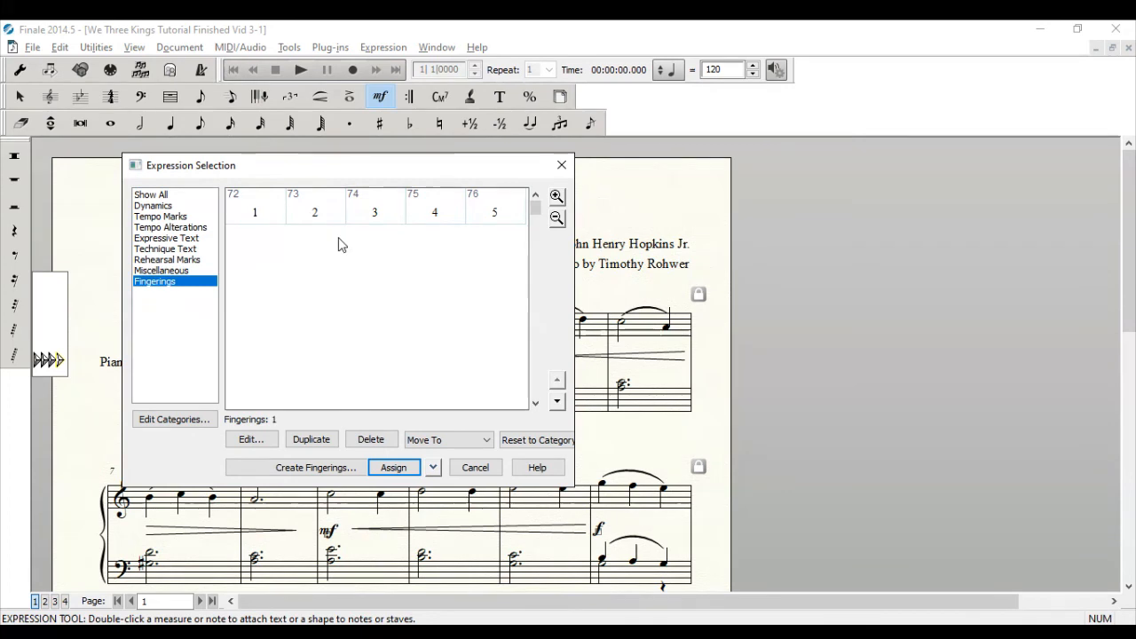
left_click(339, 237)
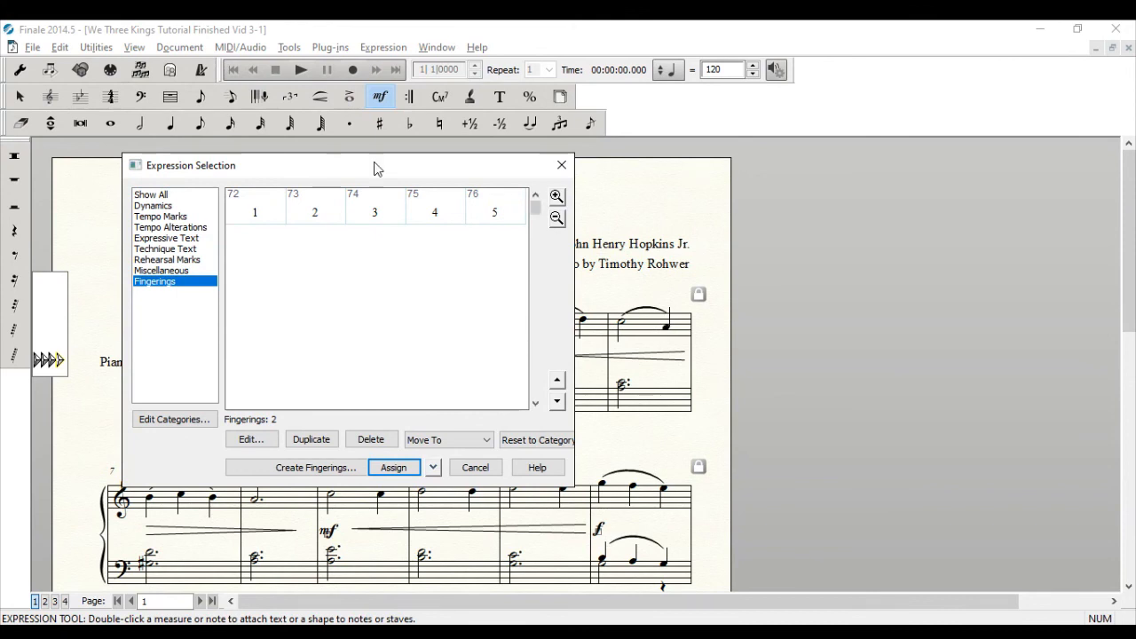
left_click(173, 207)
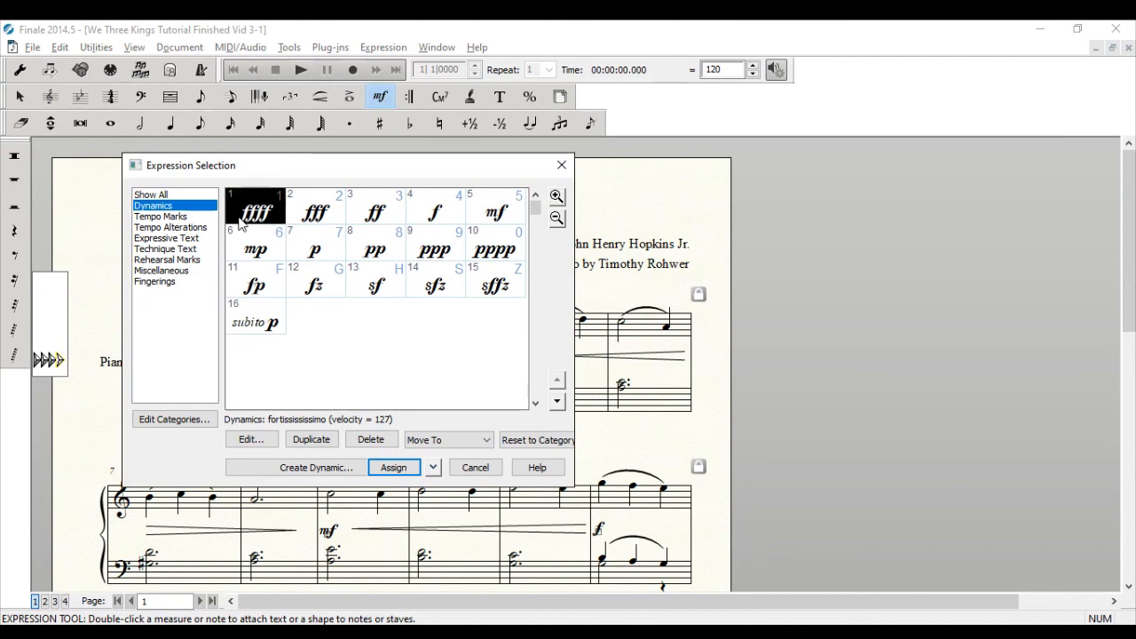
left_click(167, 282)
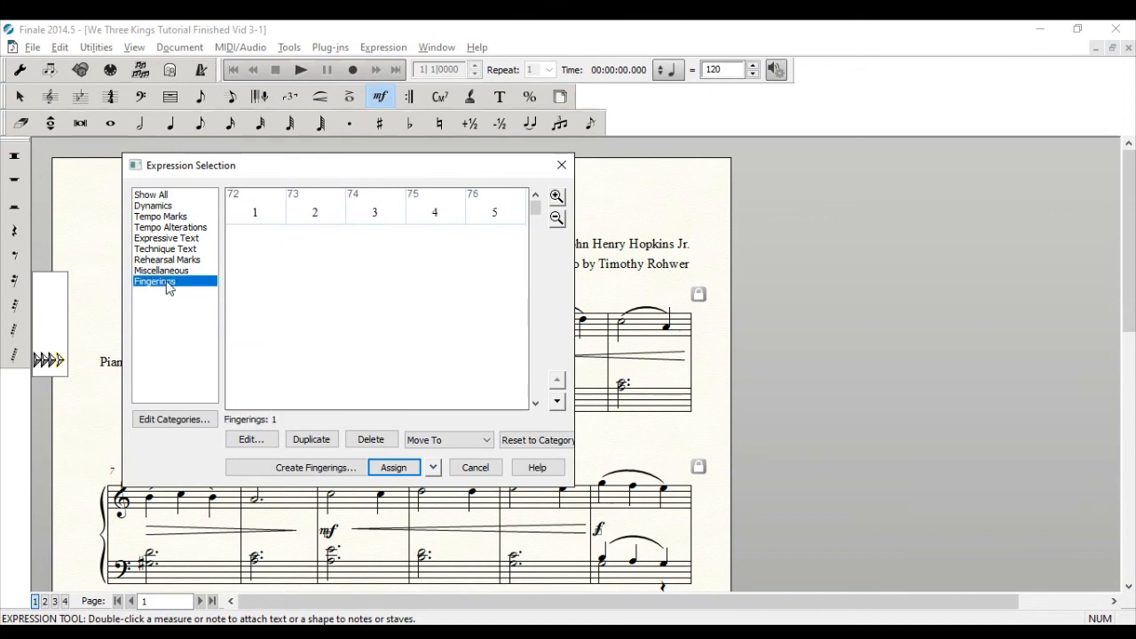
Assign metatool keys 1 to 5 to the matching fingering expressions and close the expression selection.
left_click(271, 210)
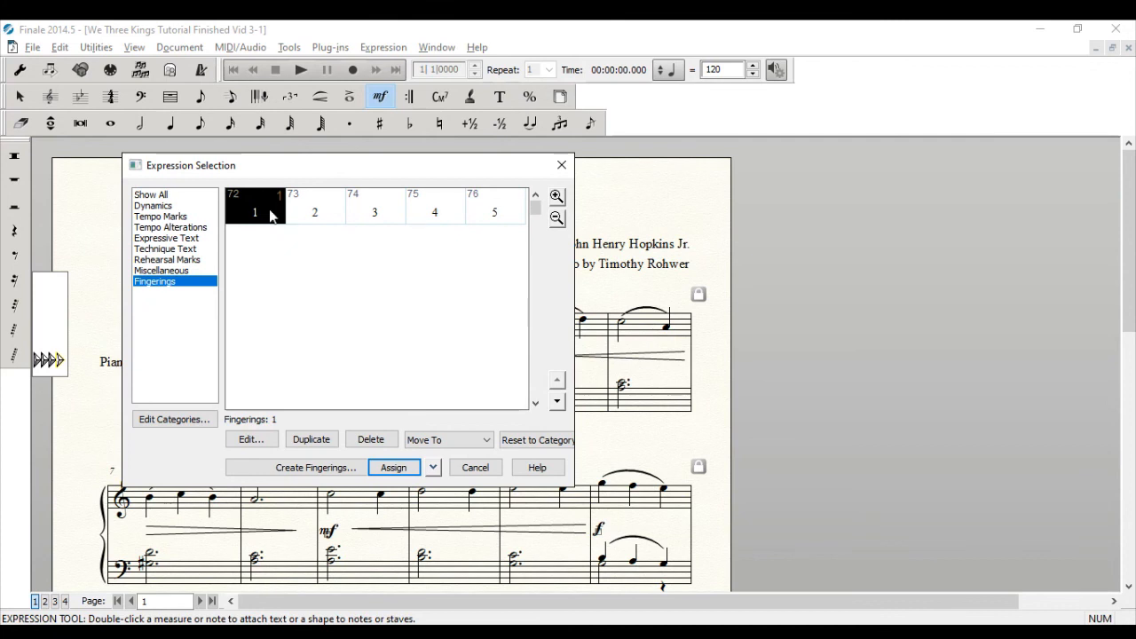
left_click(323, 210)
left_click(365, 213)
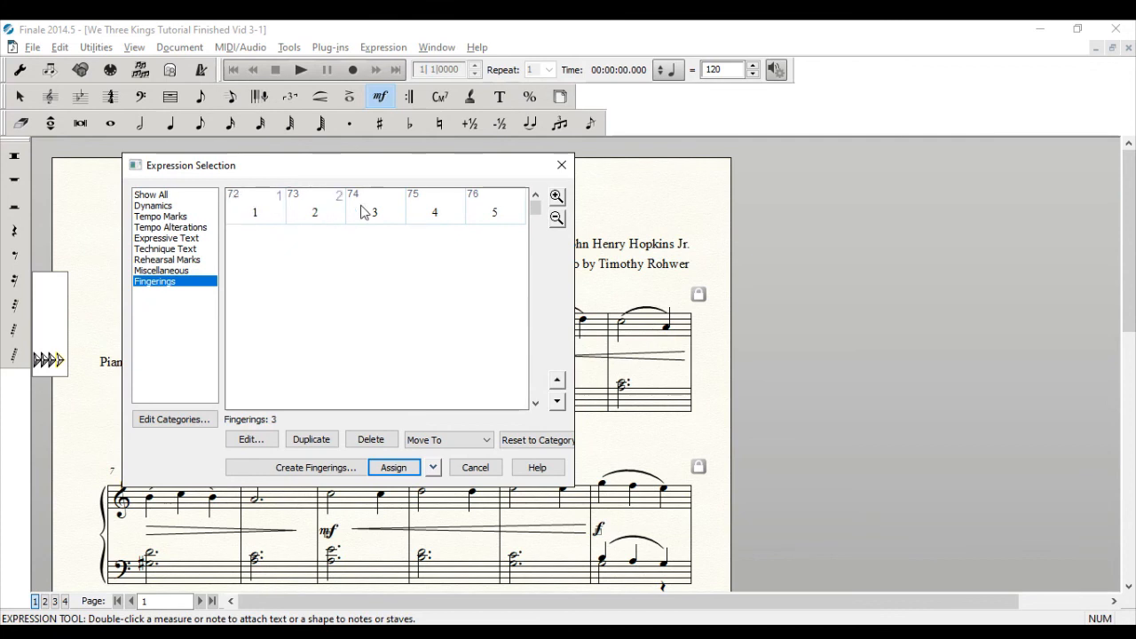
left_click(446, 210)
left_click(495, 215)
key("Return")
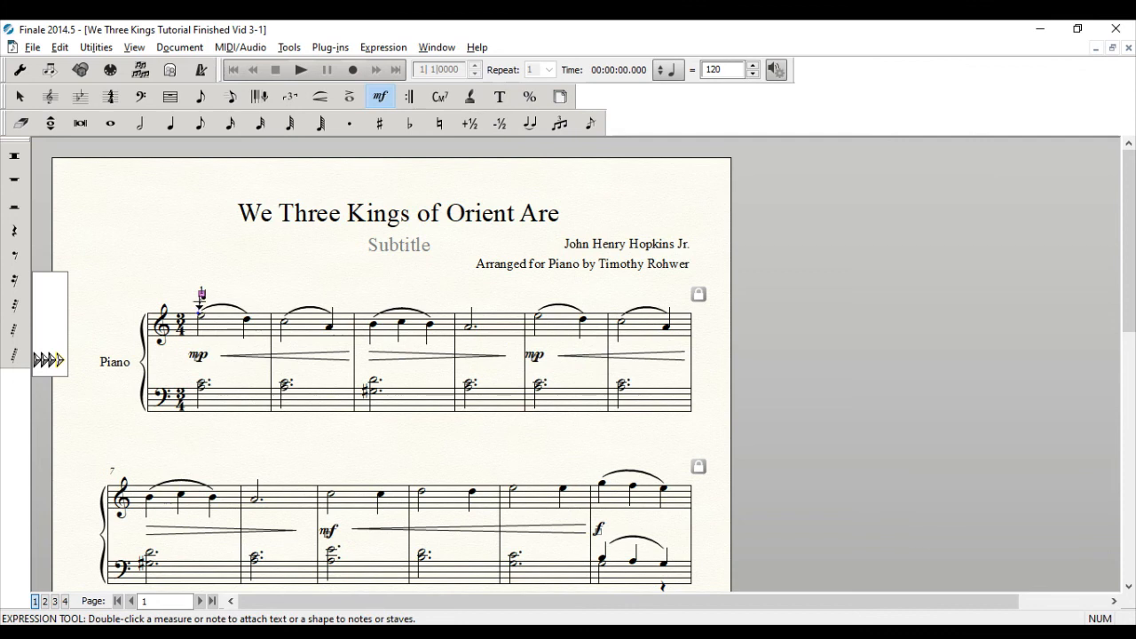
Try the fingering metatools above the treble notes of measures 1 to 3 and delete the trial fingerings.
key("5")
left_click(252, 301)
left_click(284, 307)
left_click(329, 306)
left_click(366, 302)
left_click(401, 304)
left_click_drag(448, 282, 150, 309)
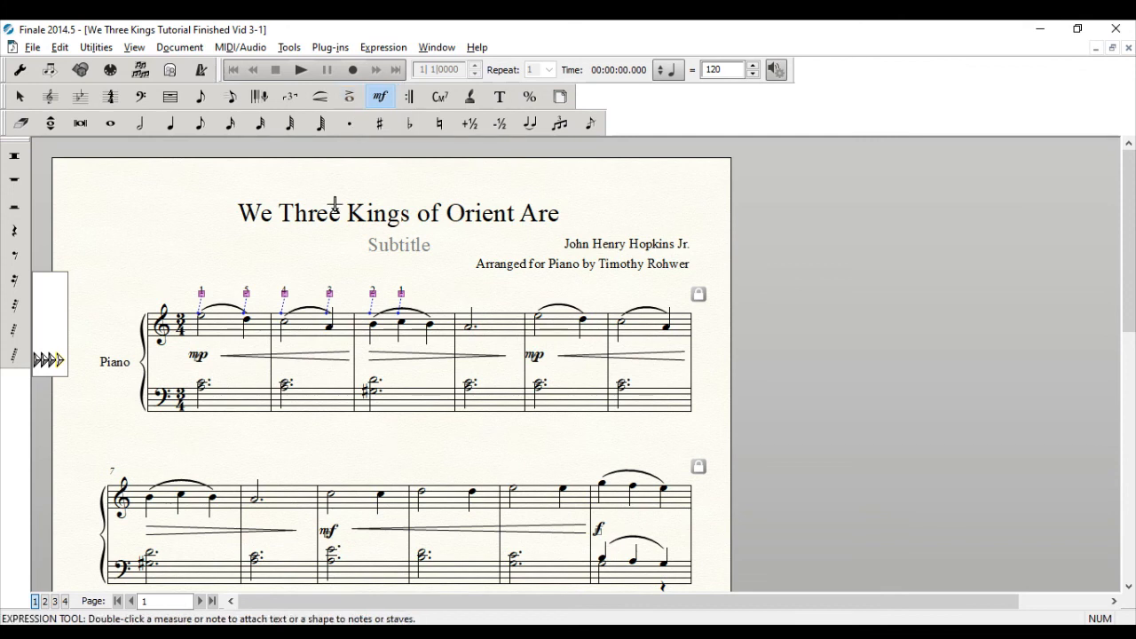
key("Delete")
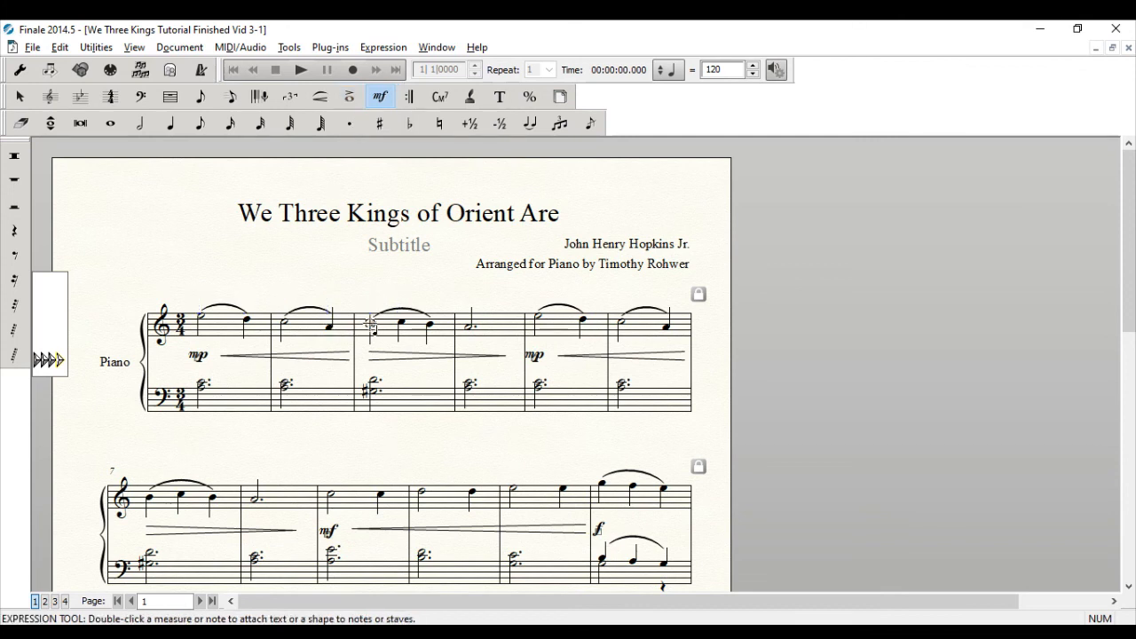
Place fingering 1 above the first treble note and set the Fingerings category's additional baseline offset to -0.1.
left_click(200, 299)
double_click(200, 293)
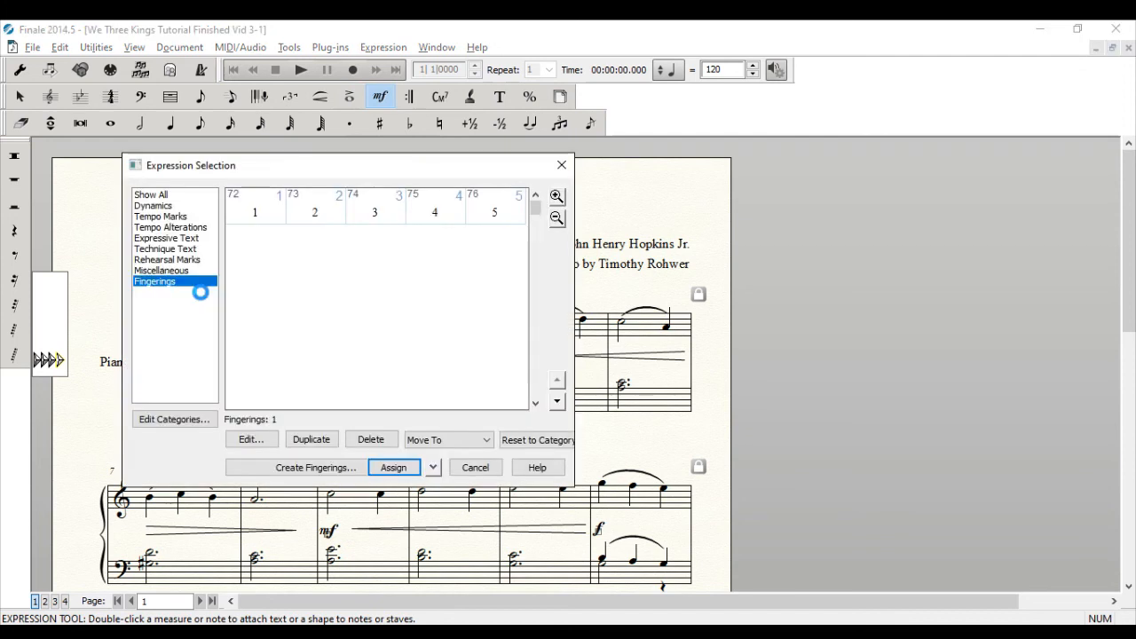
left_click_drag(233, 156, 529, 166)
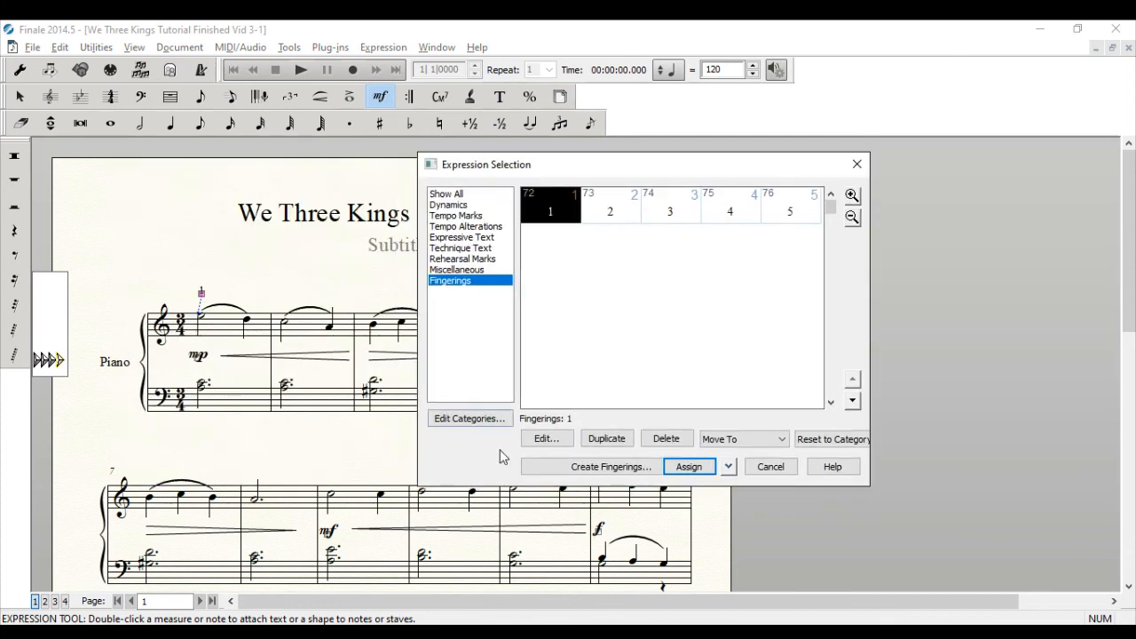
left_click(472, 417)
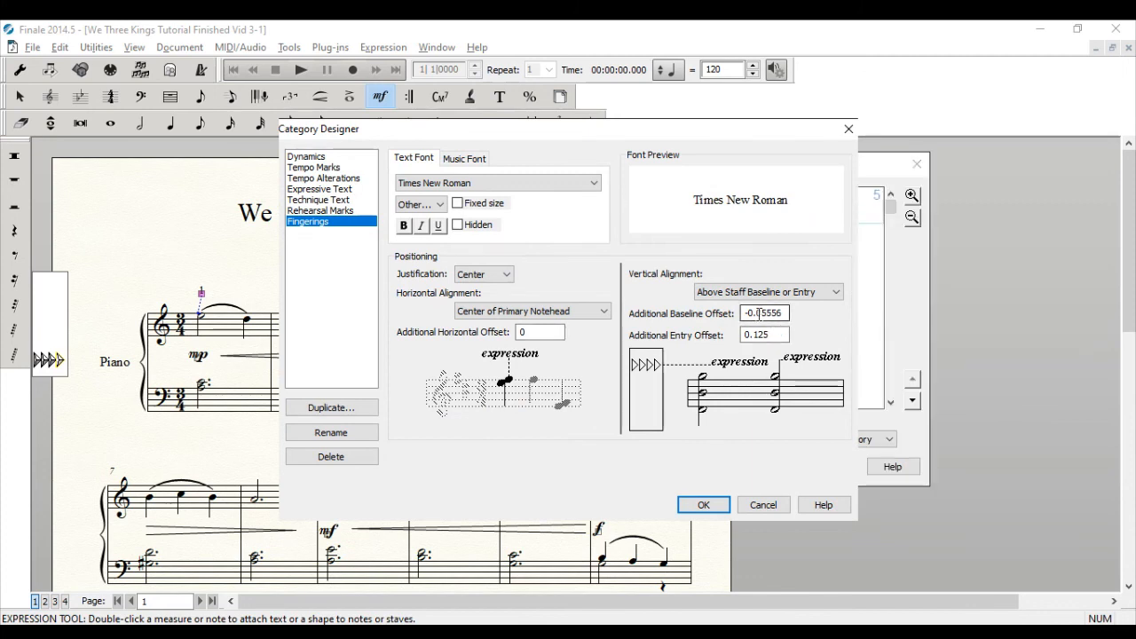
left_click_drag(755, 313, 781, 314)
type("1")
key("Return")
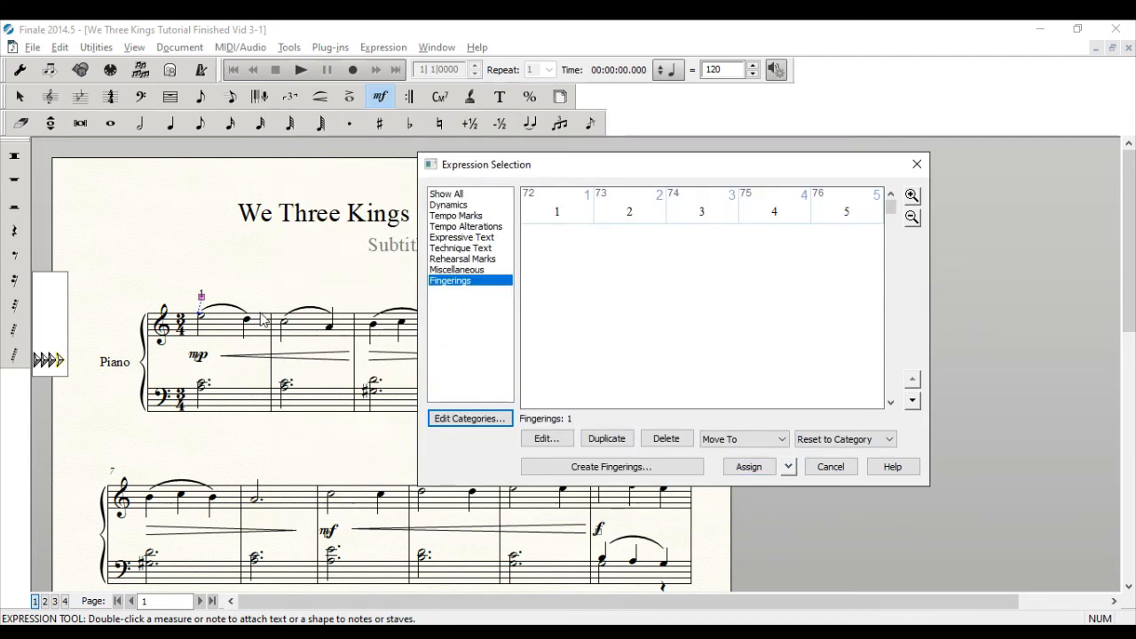
left_click(743, 463)
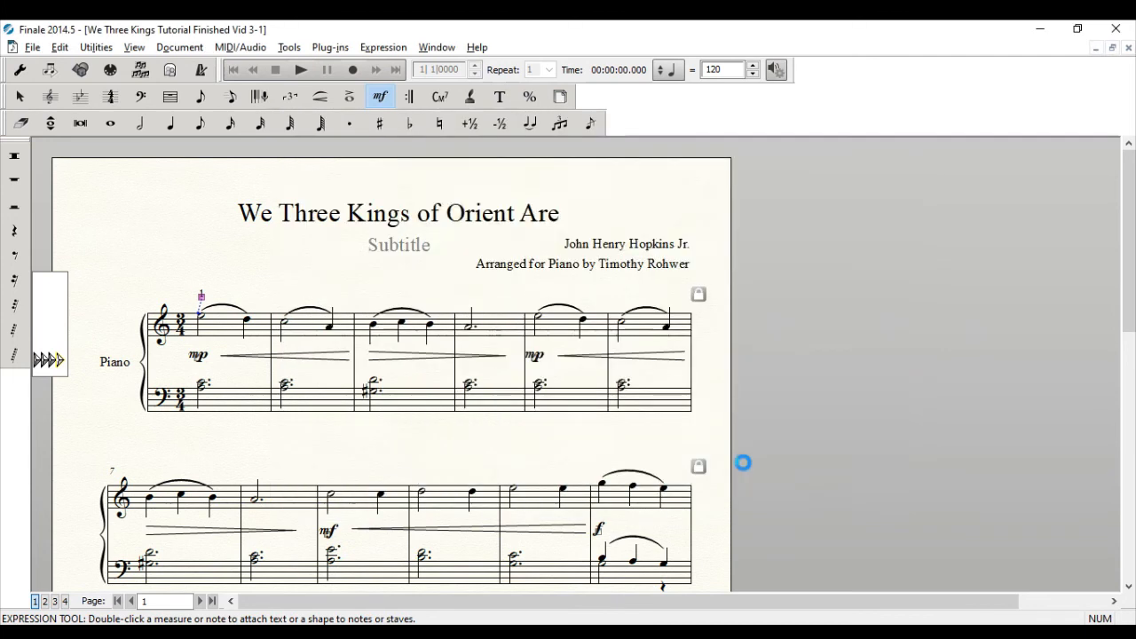
Set the Fingerings category's additional baseline offset to -0.2.
double_click(202, 296)
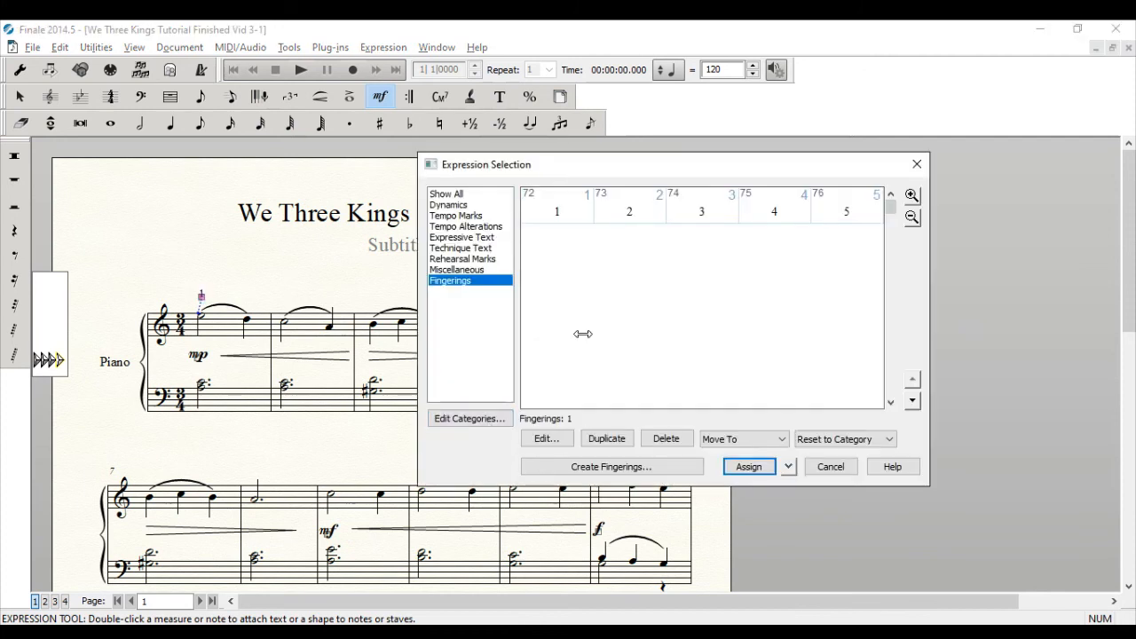
left_click(479, 421)
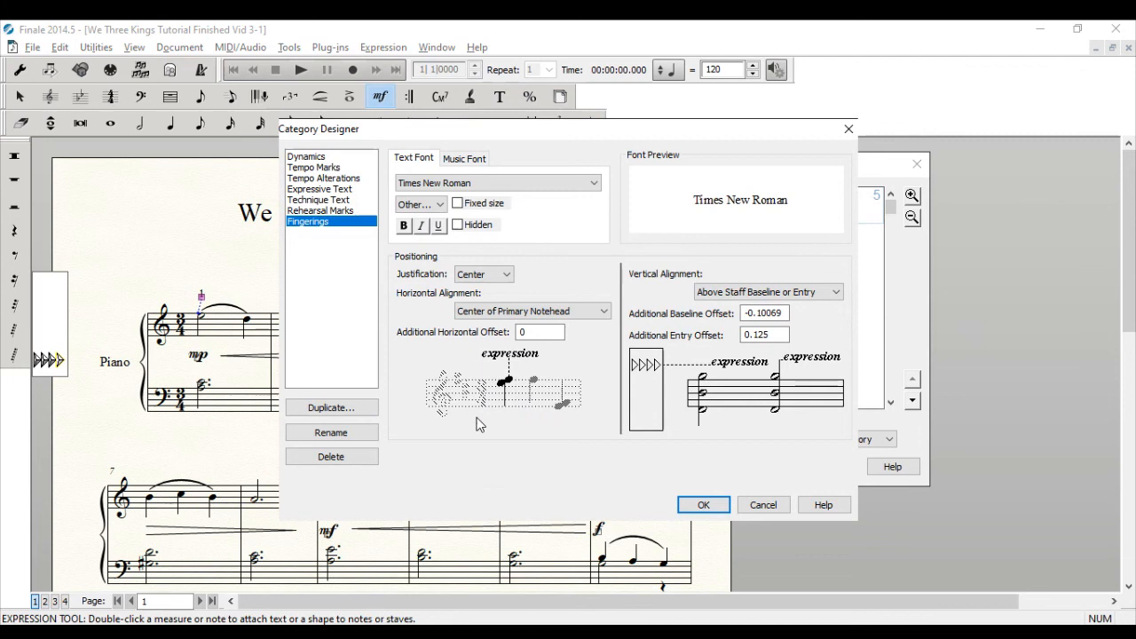
left_click(760, 313)
double_click(761, 312)
type("-0.2")
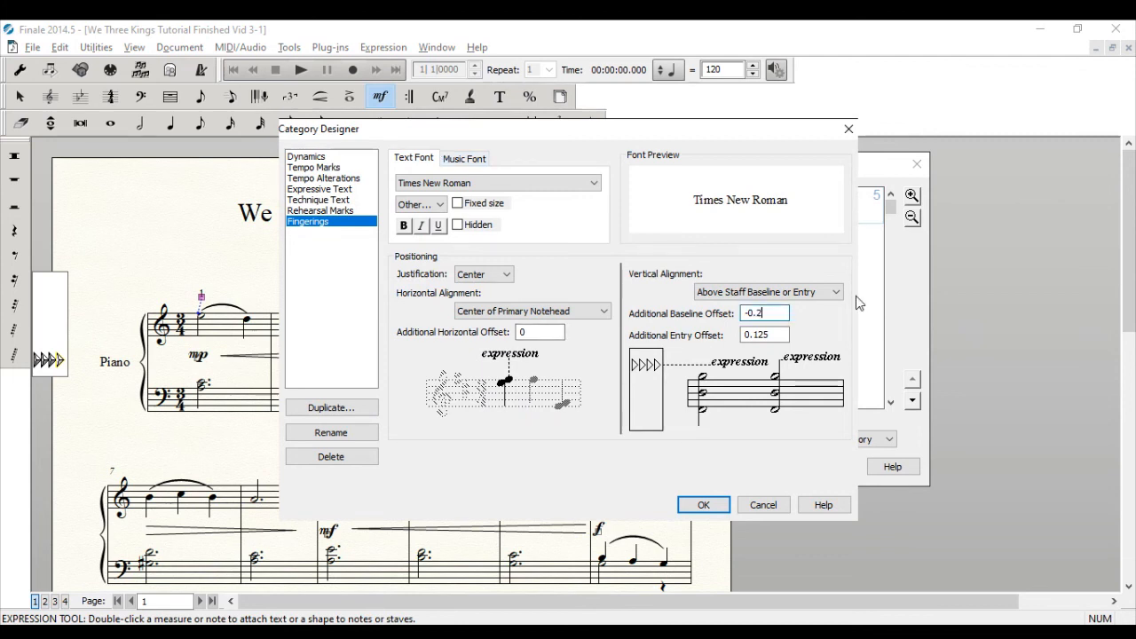
key("Return")
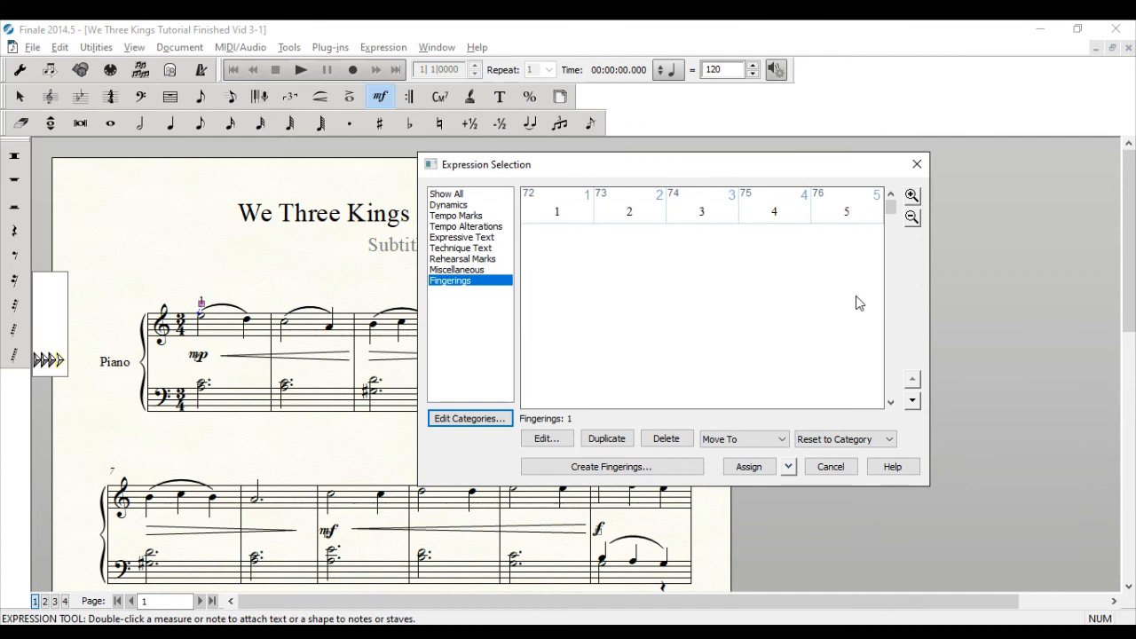
Set the Fingerings category's additional baseline offset to -0.17 and assign fingering 1 to the first treble note.
left_click(477, 424)
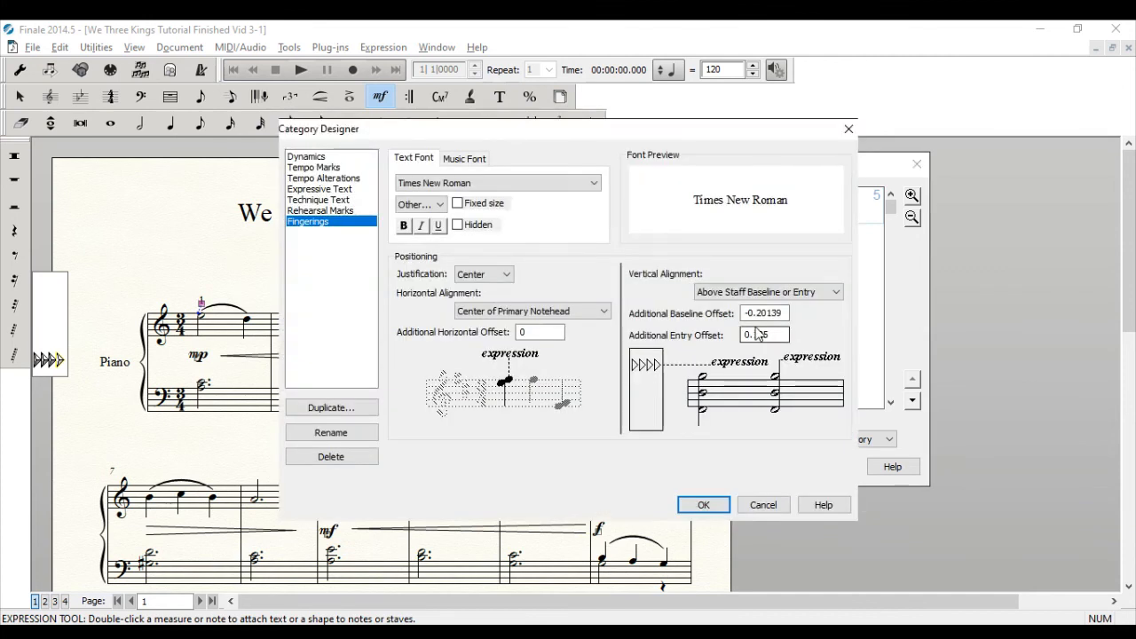
left_click_drag(757, 313, 833, 312)
type("17")
key("Return")
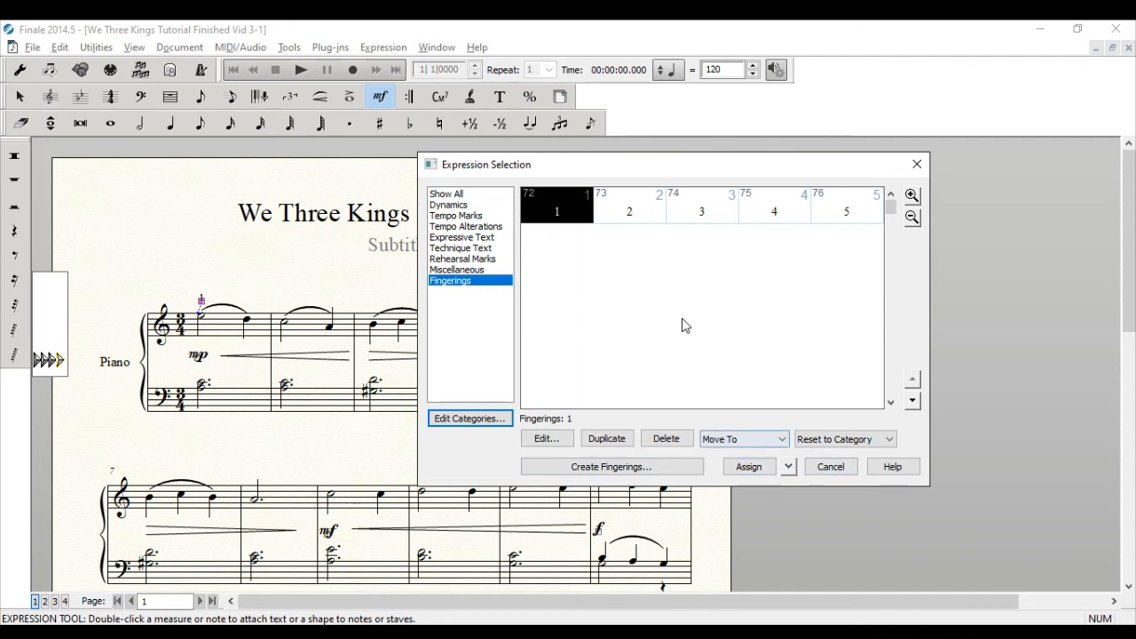
left_click(750, 466)
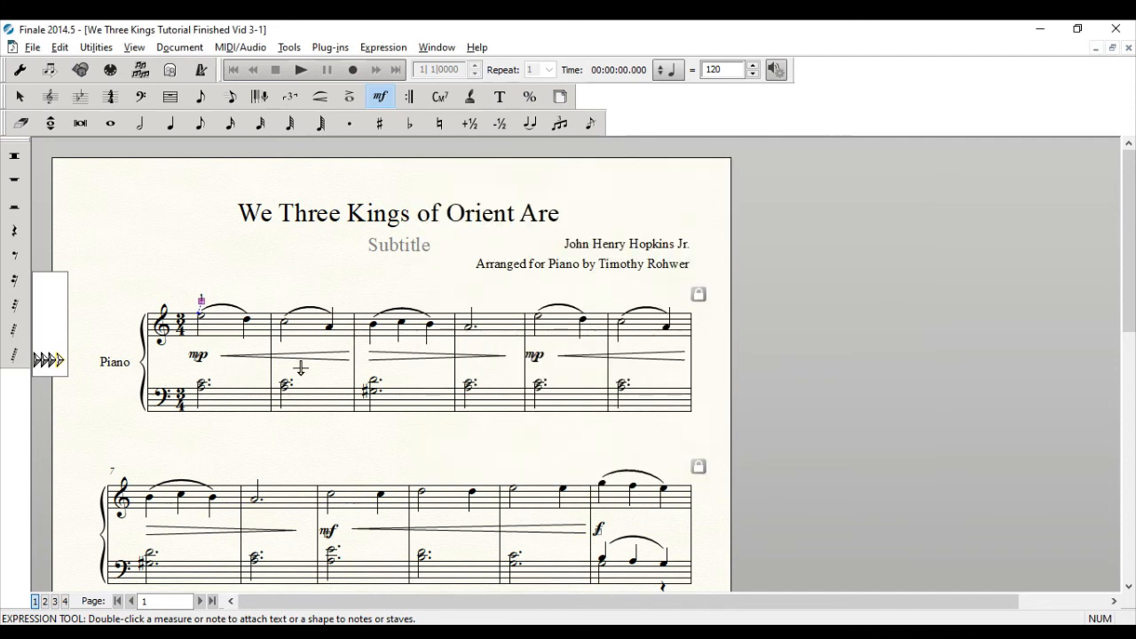
Place fingerings 2, 3, 4 and 5 above the treble notes from the second note of measure 1 to the first of measure 3.
left_click(247, 312)
left_click(281, 306)
left_click(331, 307)
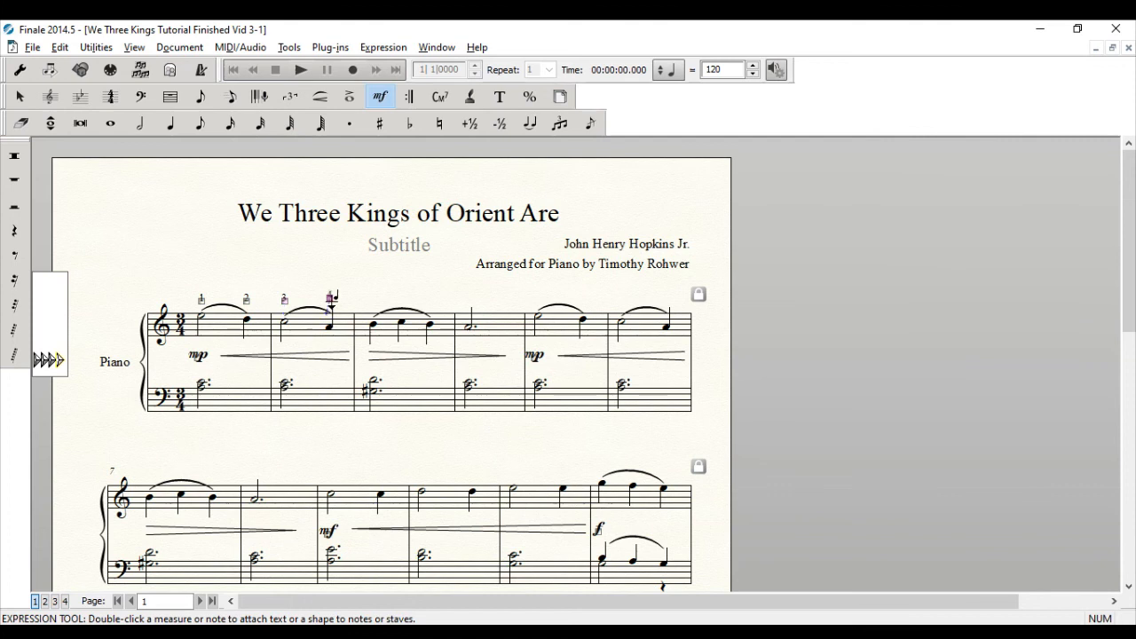
left_click(369, 306)
Move fingering 5 slightly to the left of the first treble note in measure 3.
left_click_drag(399, 285, 158, 311)
left_click(358, 282)
mouse_move(374, 299)
left_mouse_down()
mouse_move(362, 330)
mouse_move(362, 304)
left_mouse_up()
key("ctrl+z")
left_click(21, 98)
mouse_move(374, 298)
left_mouse_down()
mouse_move(362, 340)
mouse_move(360, 307)
left_mouse_up()
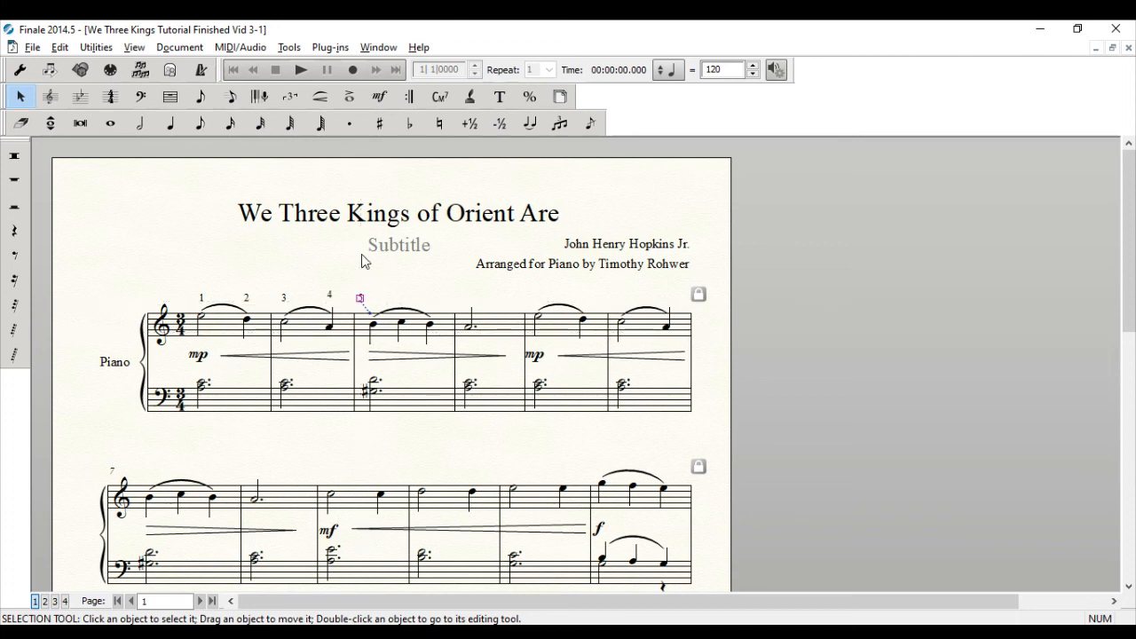
Open the expression selection for fingering 5 in measure 3.
double_click(360, 300)
double_click(361, 301)
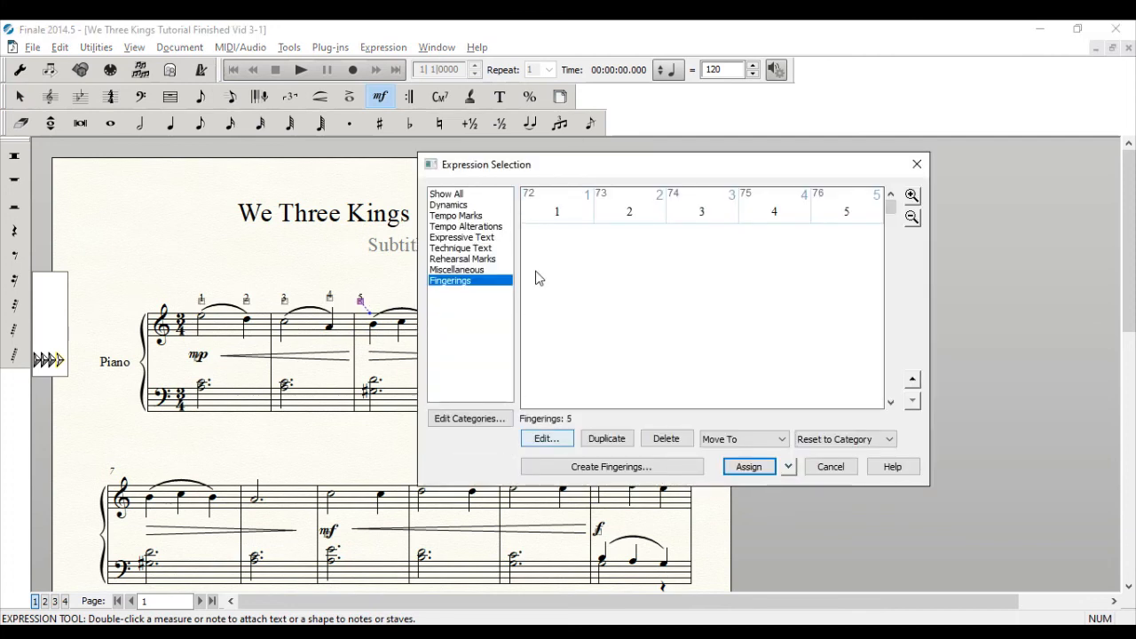
left_click(512, 227)
type("L5")
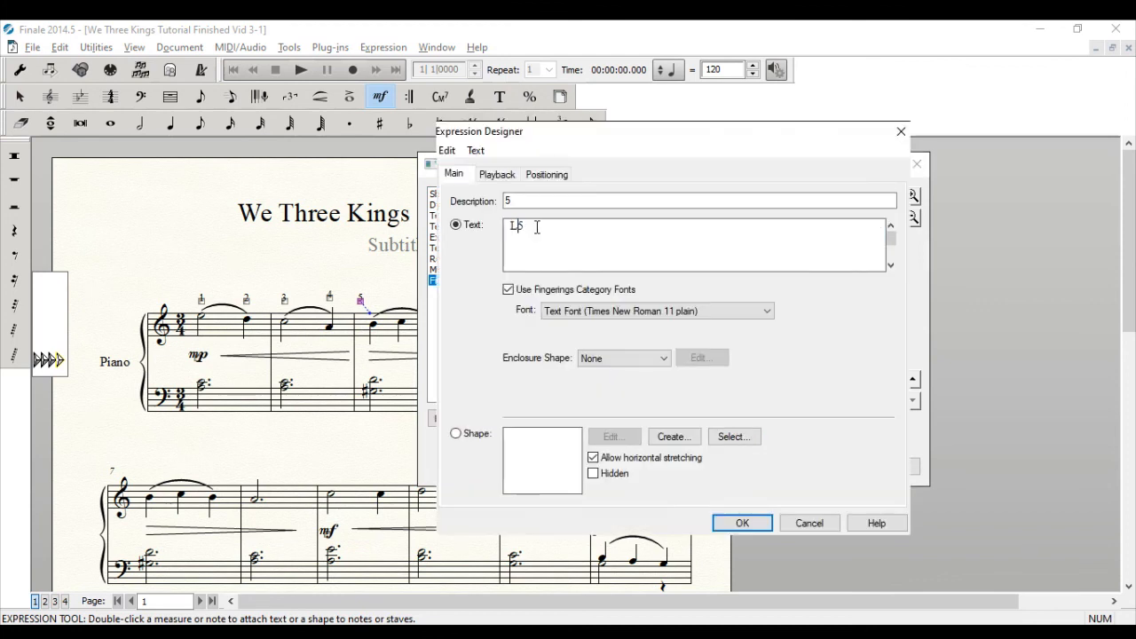
key("BackSpace")
type("x")
key("BackSpace")
left_click(786, 522)
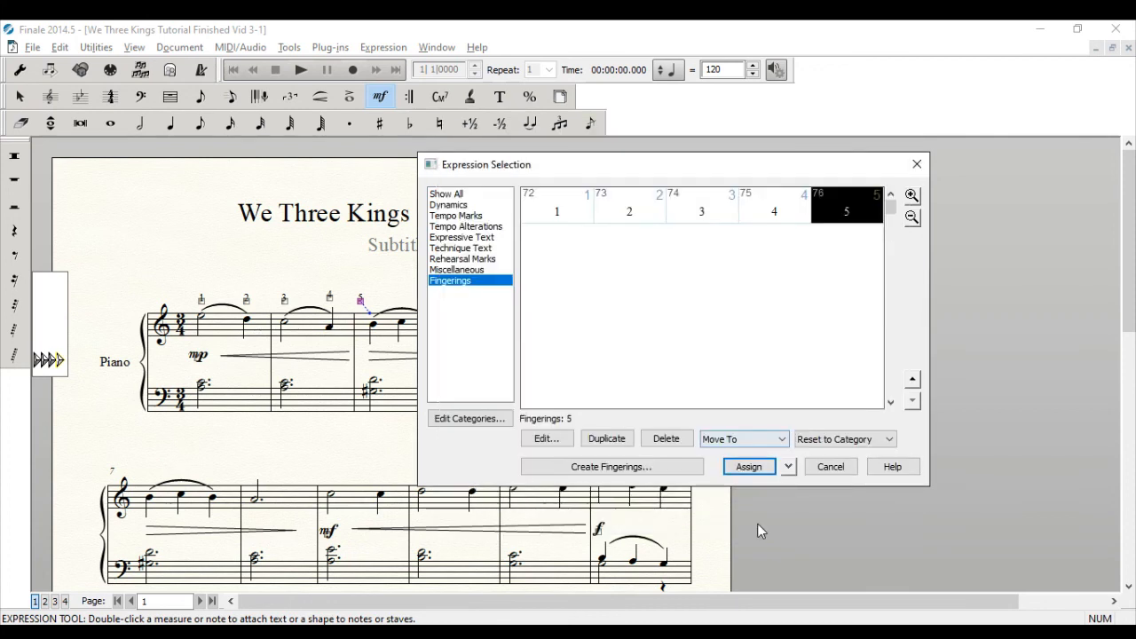
Duplicate the fingering 5 expression and set the copy's description to 5/3.
left_click(689, 193)
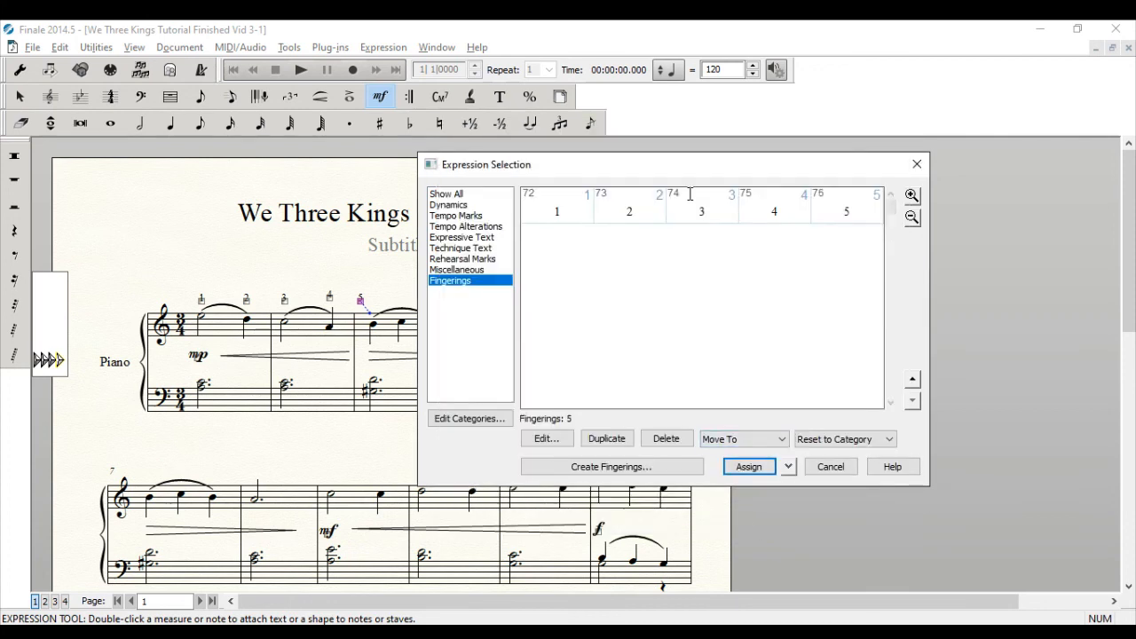
left_click(601, 441)
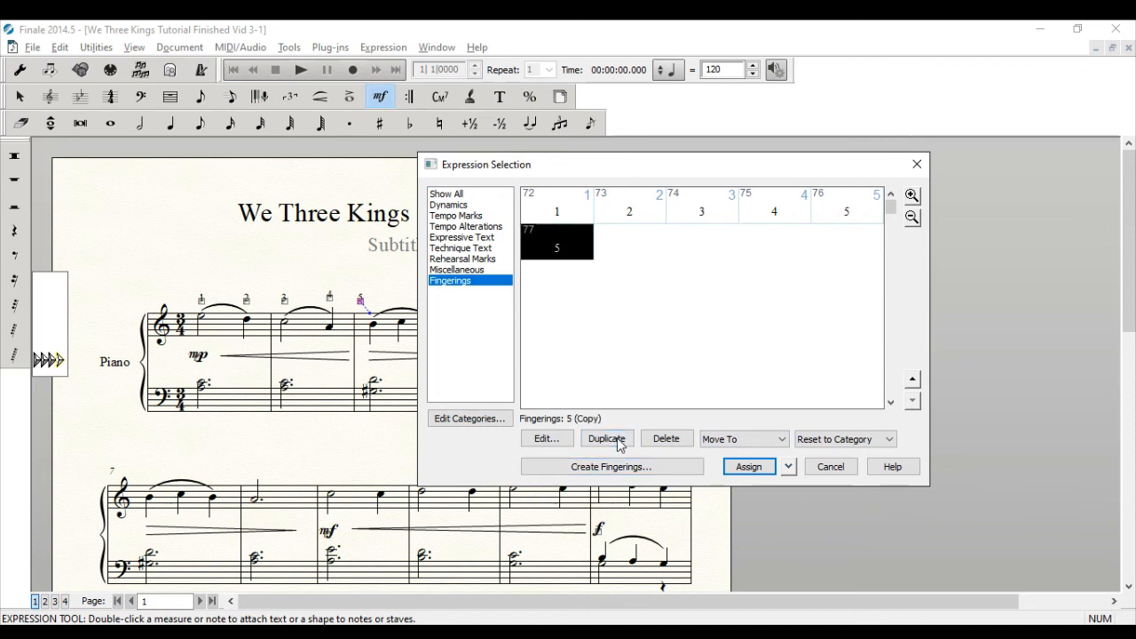
left_click(546, 438)
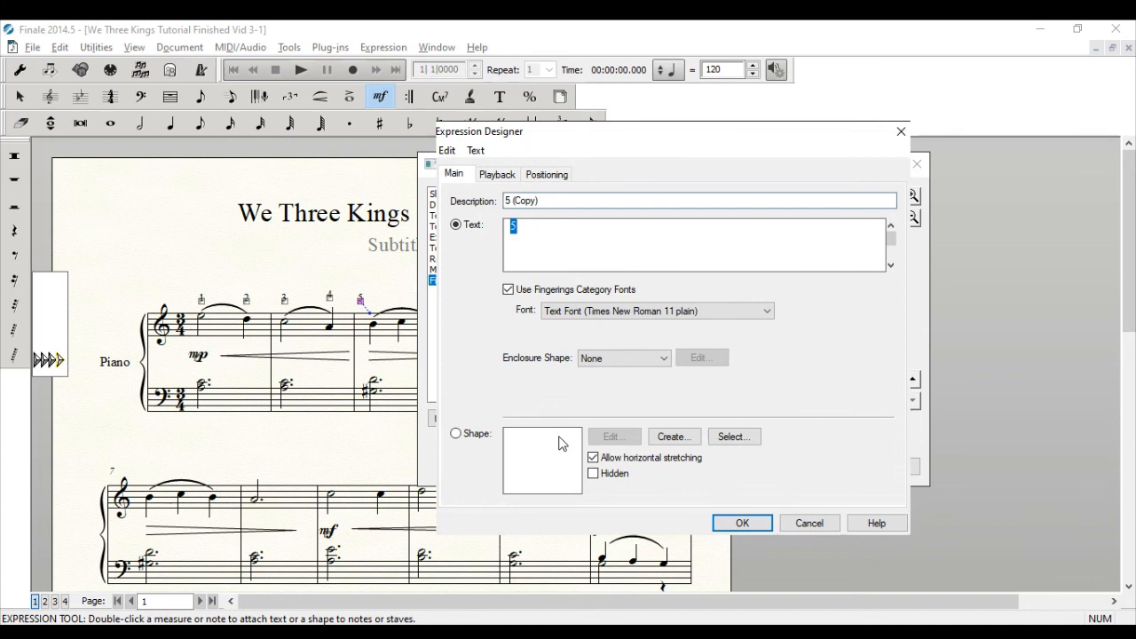
type("3/")
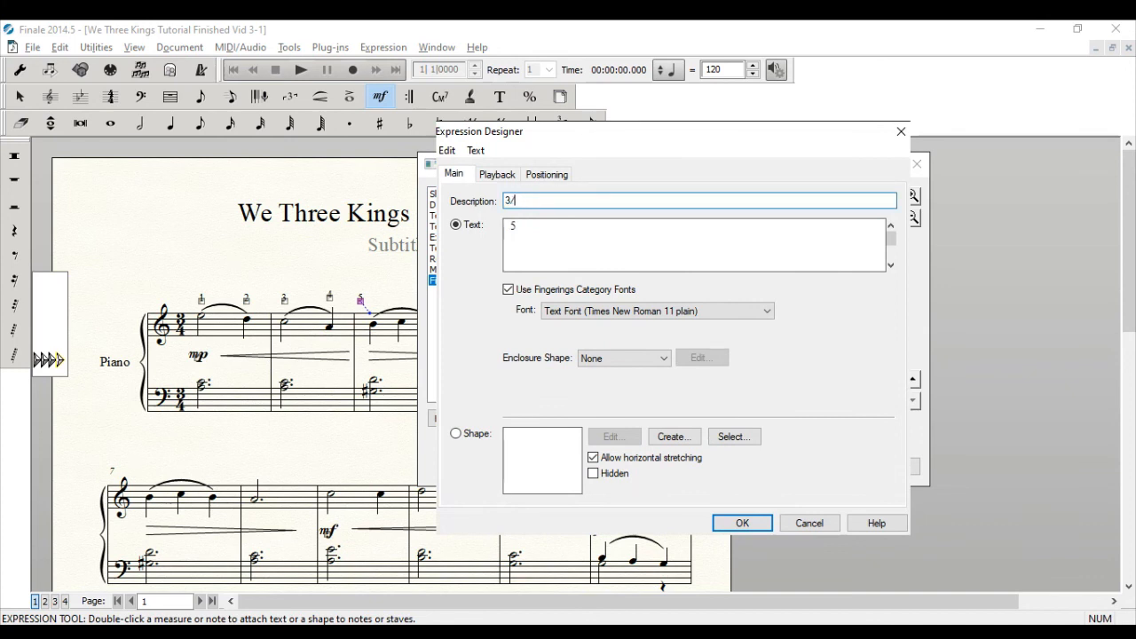
key("BackSpace")
key("BackSpace")
type("5/3")
Add 3 on a second line below the 5 in the copy's text and assign the stacked fingering in measure 3.
left_click(530, 233)
key("Return")
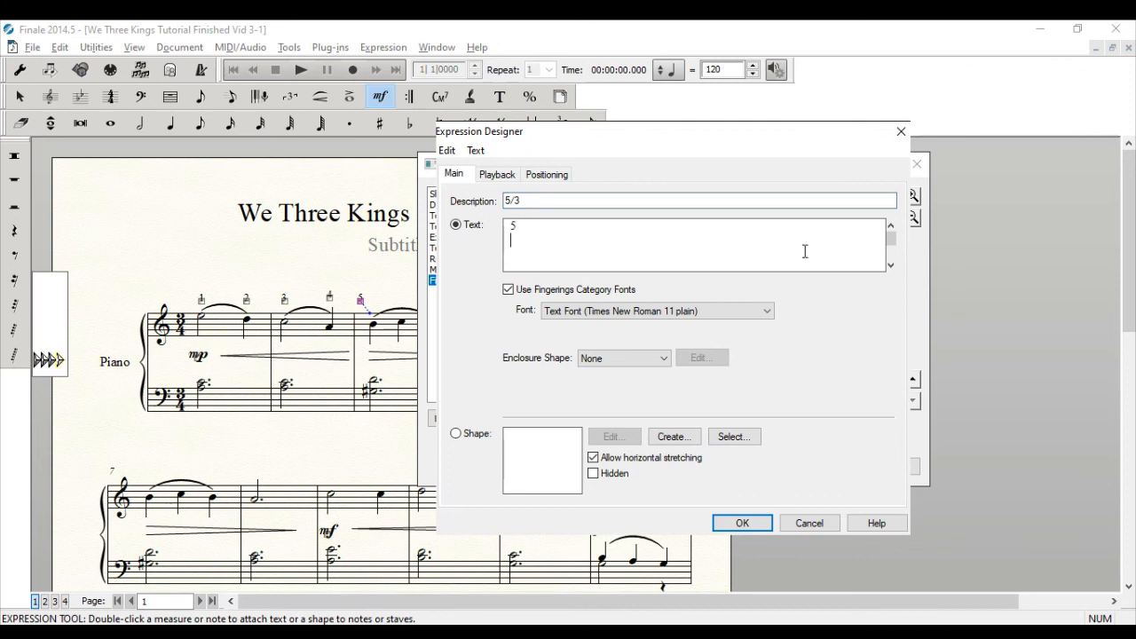
type("3")
left_click(518, 226)
left_click(771, 529)
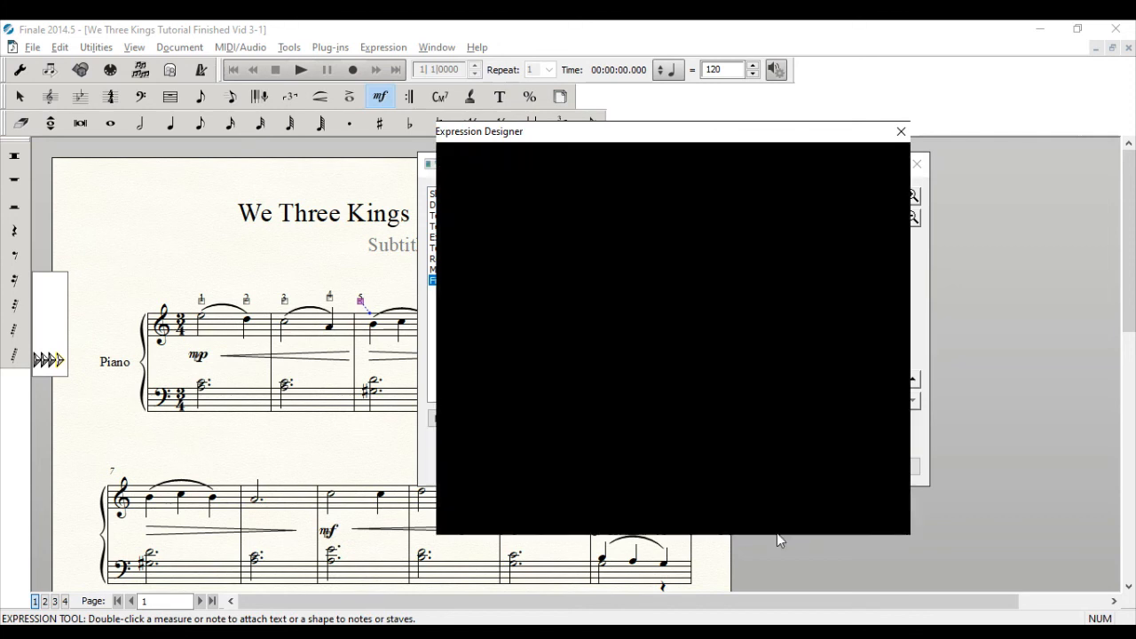
left_click(754, 460)
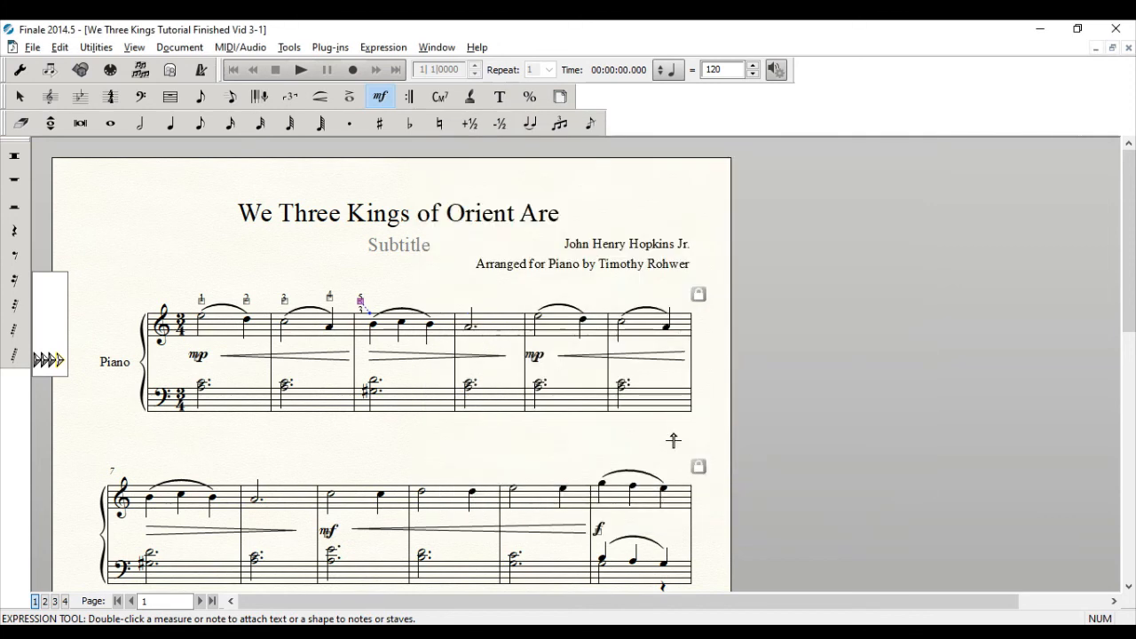
Move the stacked 5/3 fingering directly above the first treble note of measure 3.
left_click_drag(360, 300, 373, 300)
left_click(19, 96)
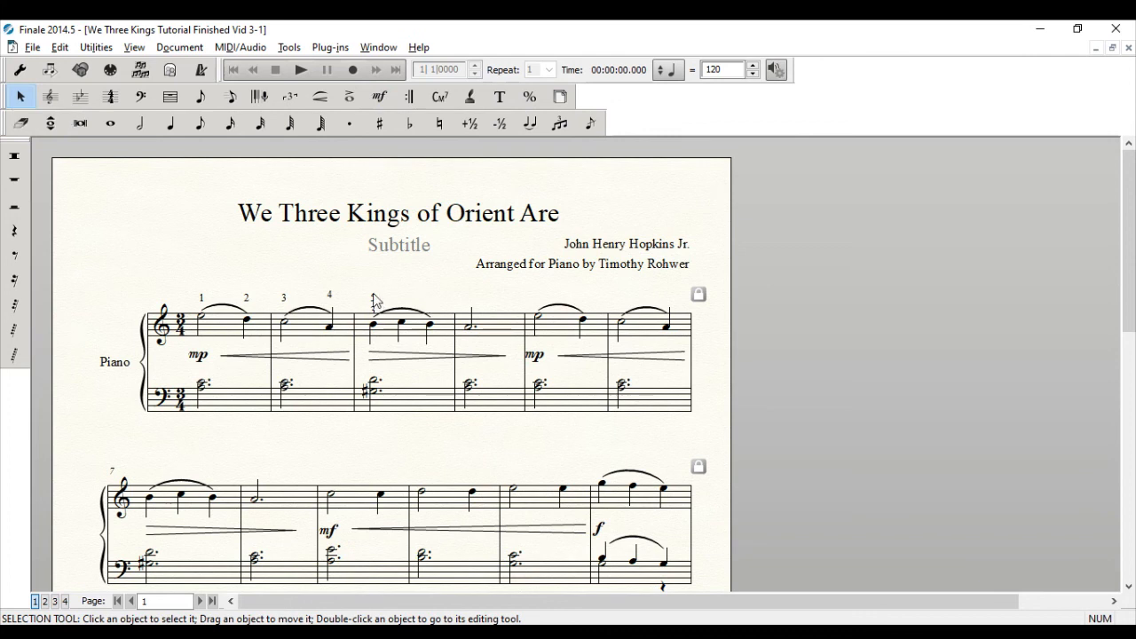
mouse_move(374, 299)
left_mouse_down()
mouse_move(361, 321)
mouse_move(372, 302)
left_mouse_up()
Turn off category positioning for the 5/3 fingering and set its horizontal alignment point to Left of All Noteheads.
double_click(371, 296)
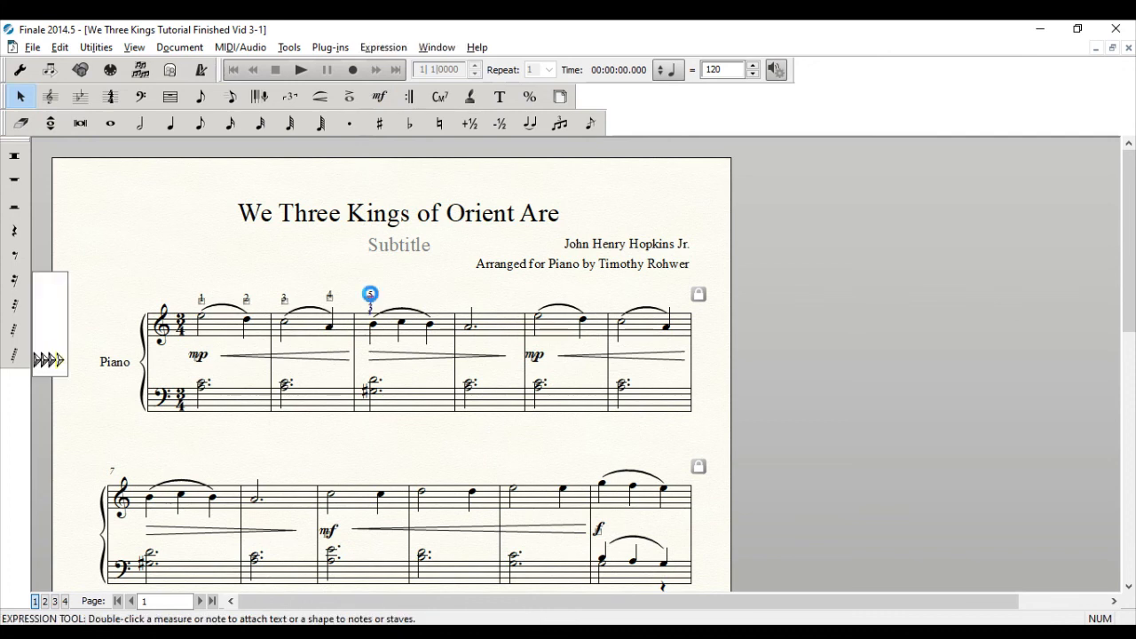
double_click(370, 297)
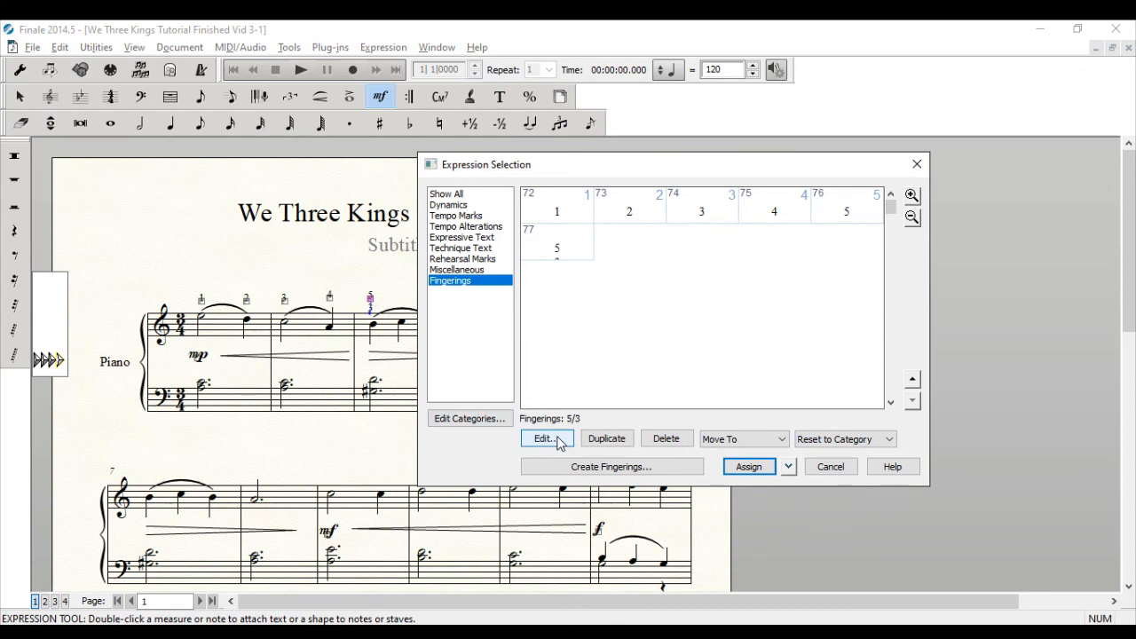
left_click(558, 440)
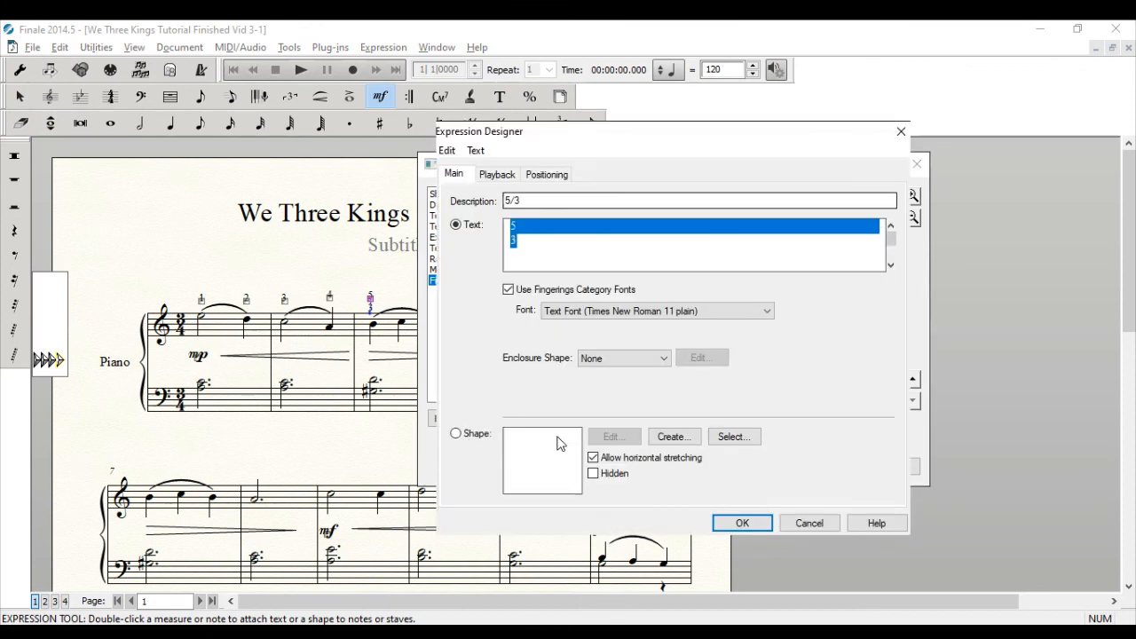
left_click(546, 175)
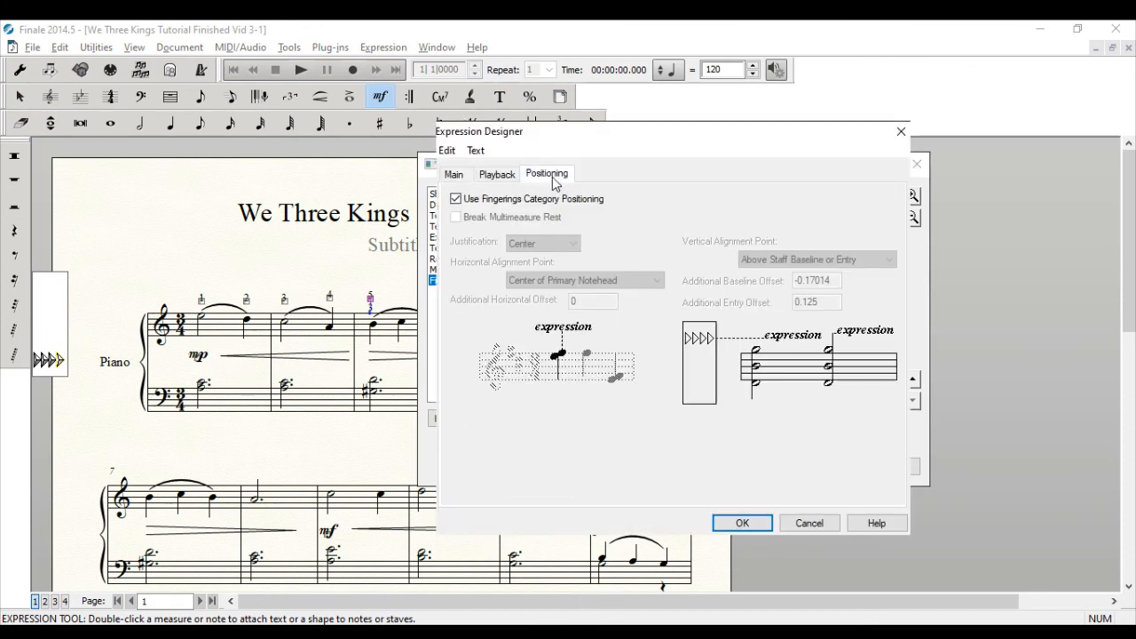
left_click(455, 201)
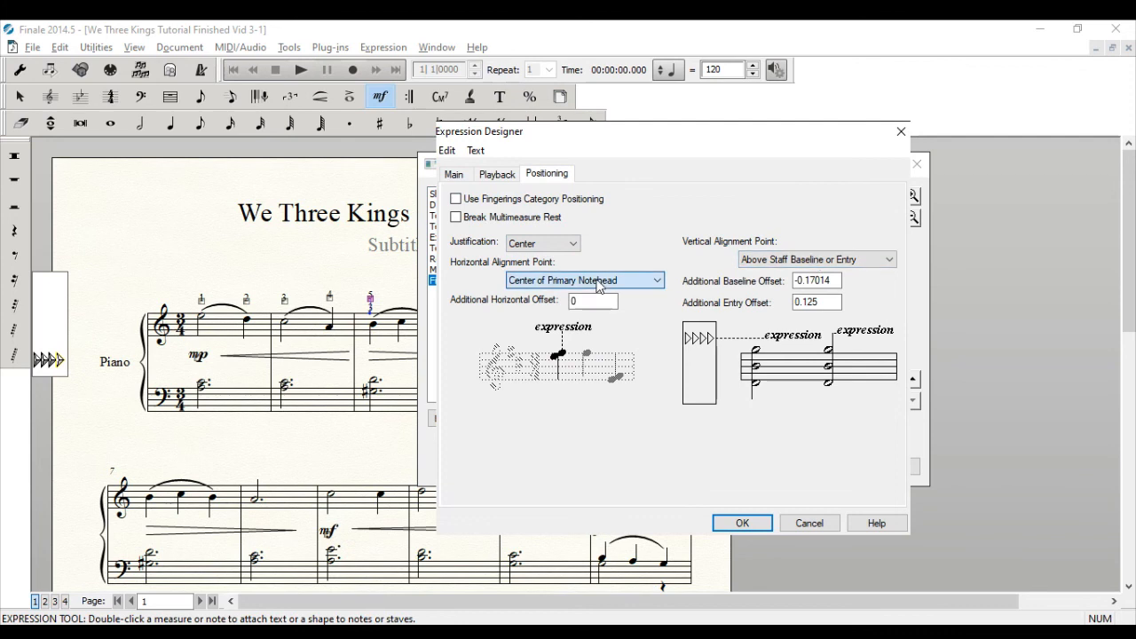
left_click(587, 305)
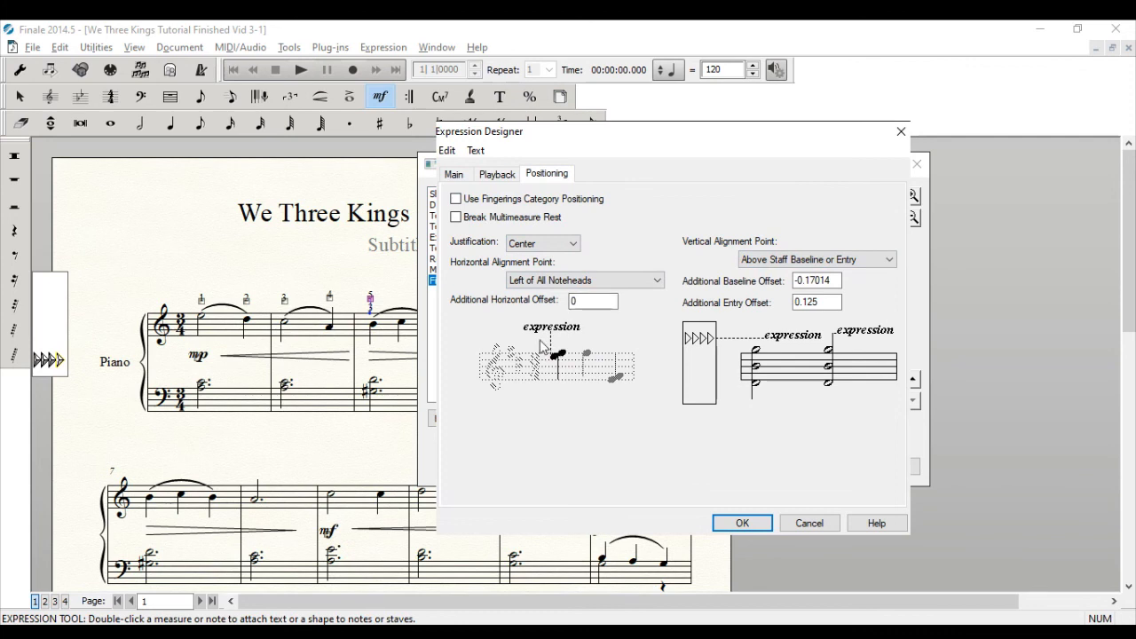
Set the 5/3 fingering's vertical alignment point to Top Note, accept the removal of manual positioning and assign it.
left_click(787, 263)
left_click(786, 285)
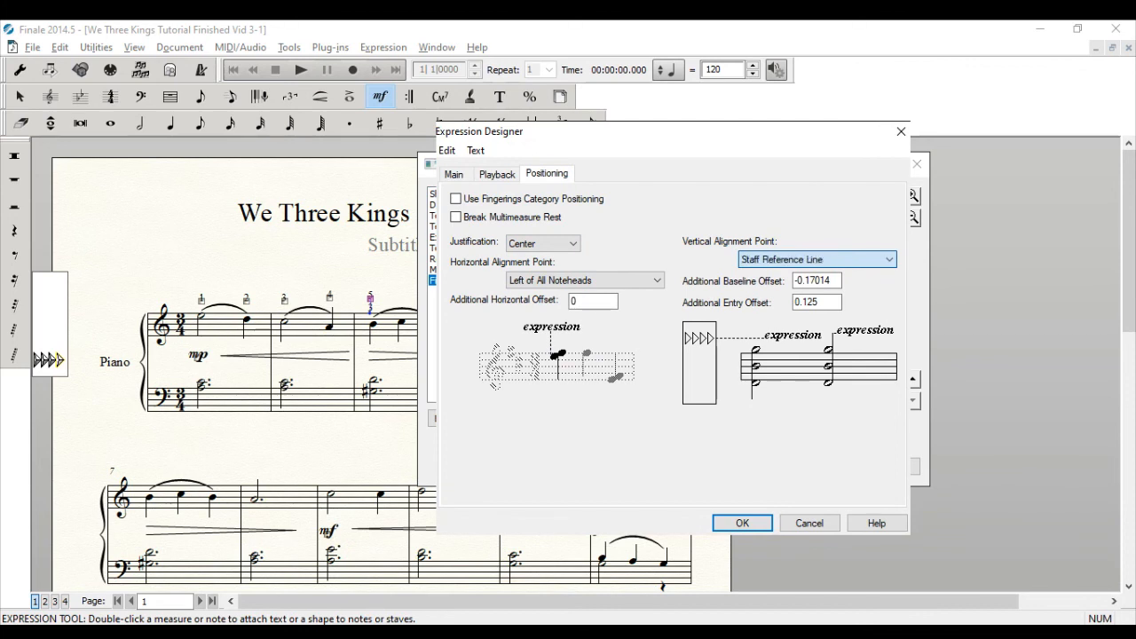
key("Down")
key("Down")
key("Down")
key("Down")
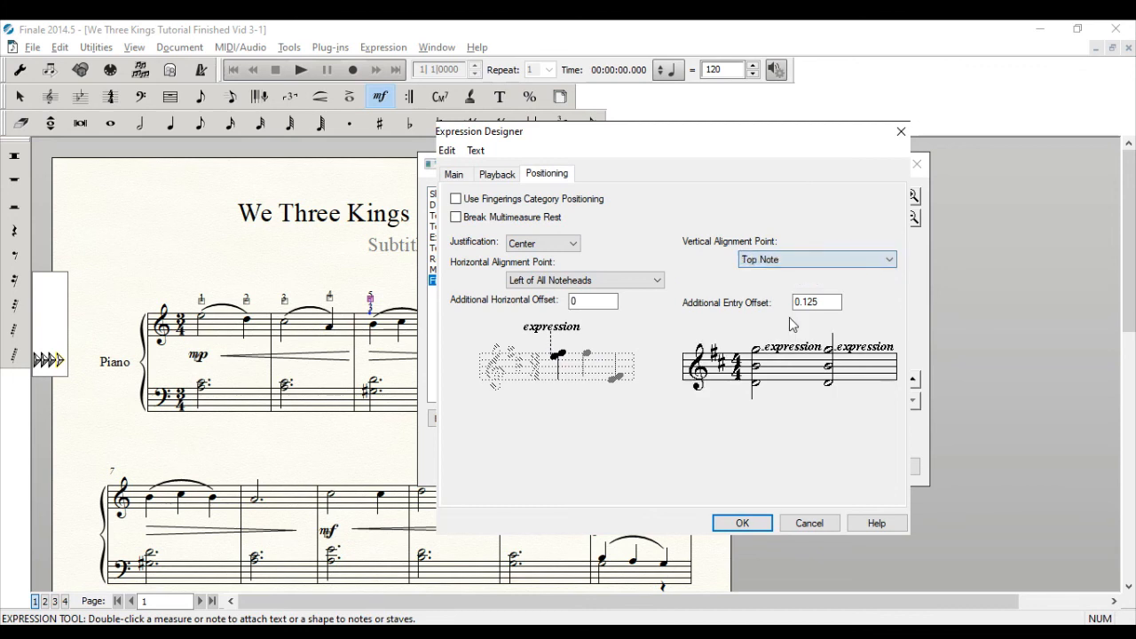
key("shift+Tab")
key("shift+Tab")
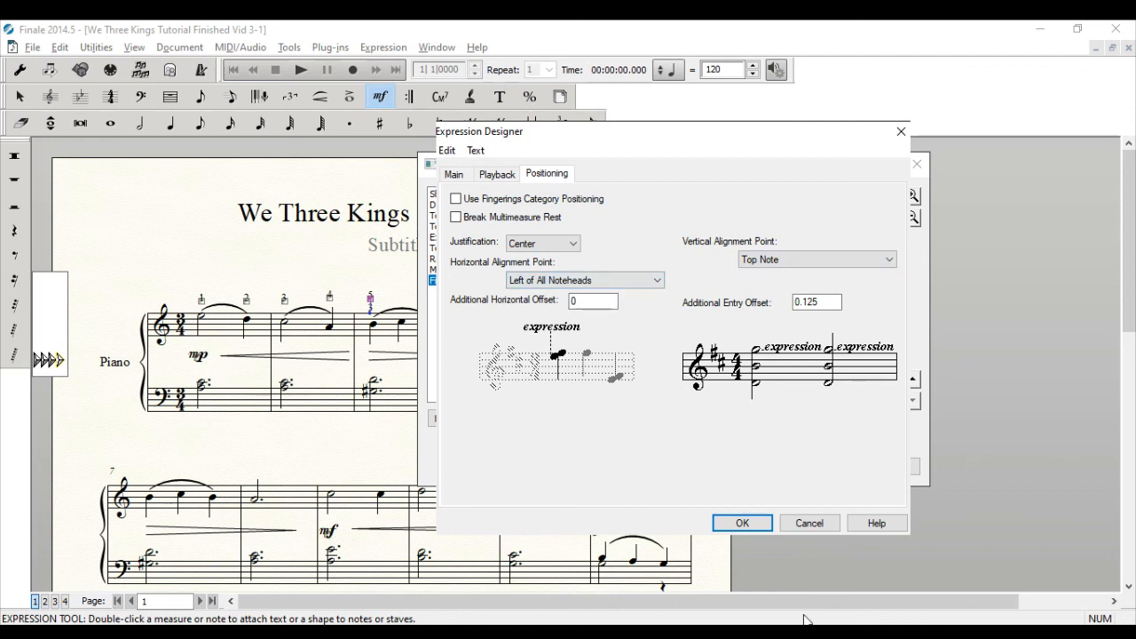
left_click(750, 524)
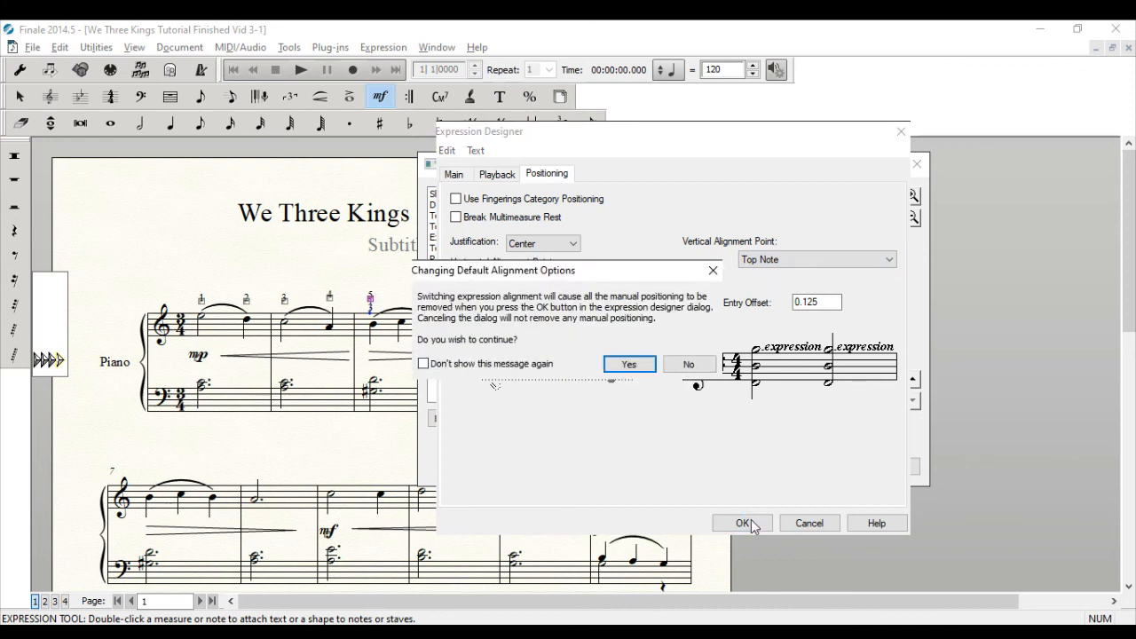
left_click(637, 371)
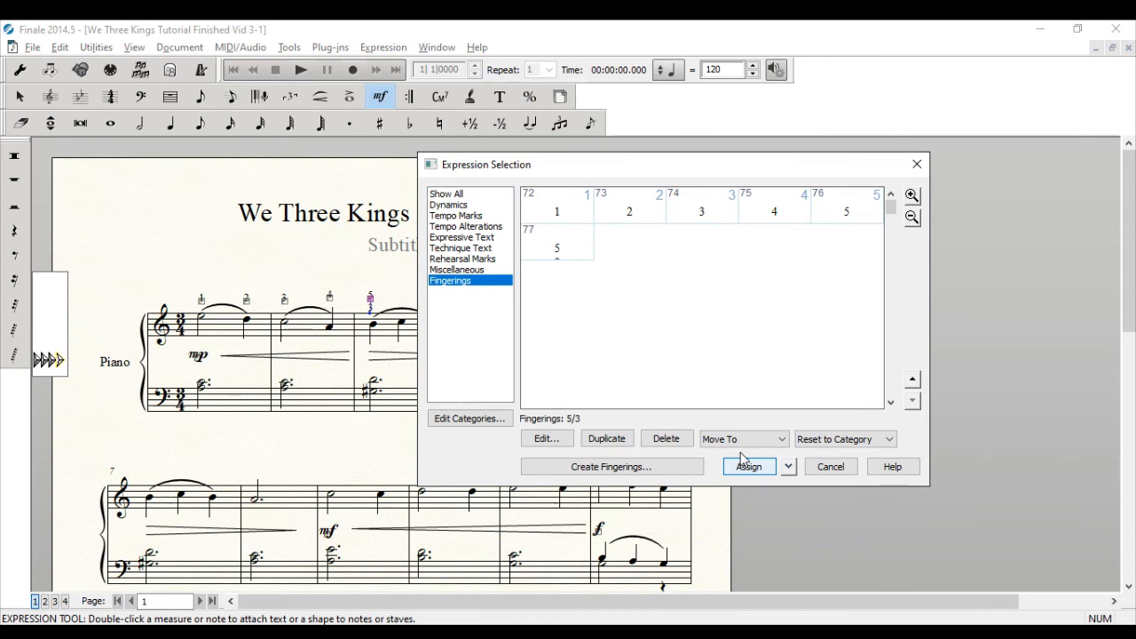
left_click(746, 461)
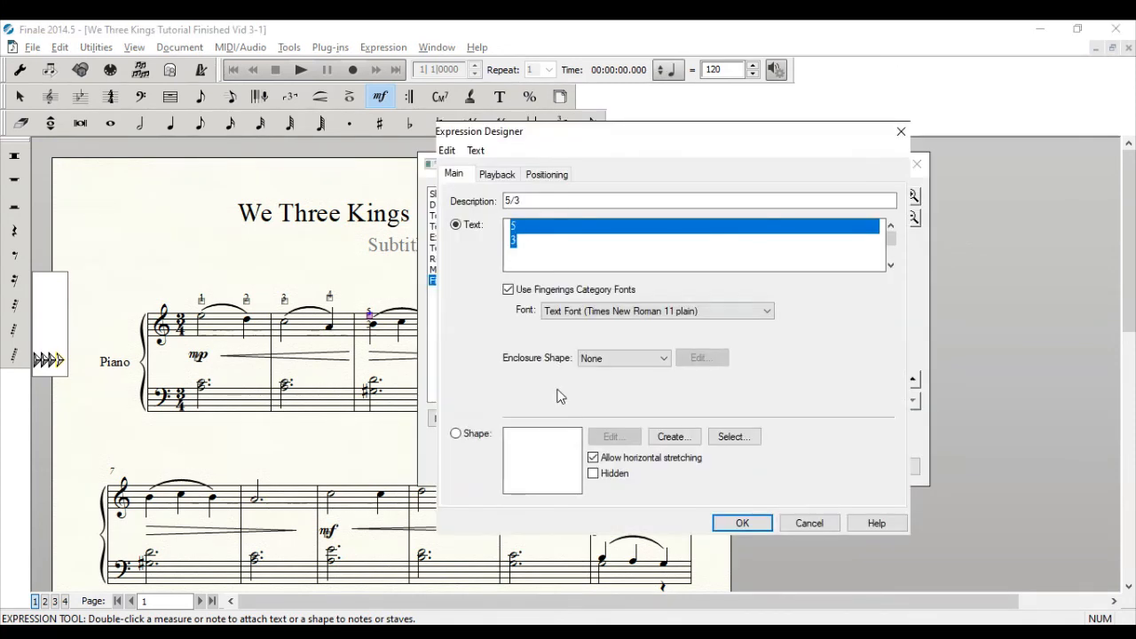
Set the 5/3 fingering's additional horizontal offset to .2 and additional entry offset to 0, and assign it.
left_click(546, 174)
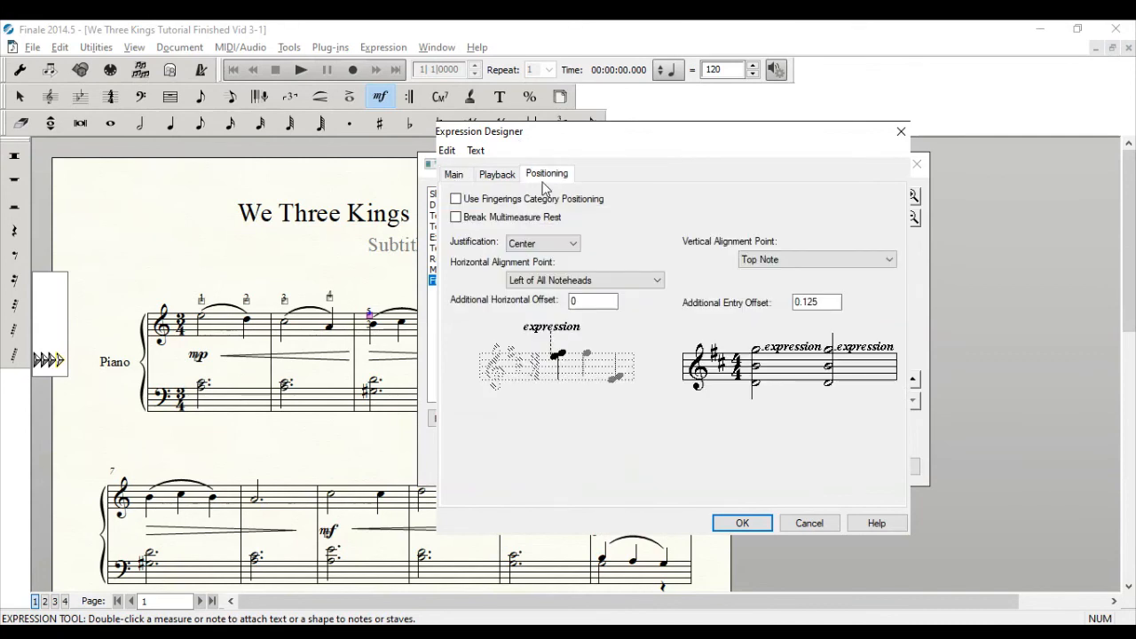
left_click(585, 301)
double_click(584, 301)
type("2")
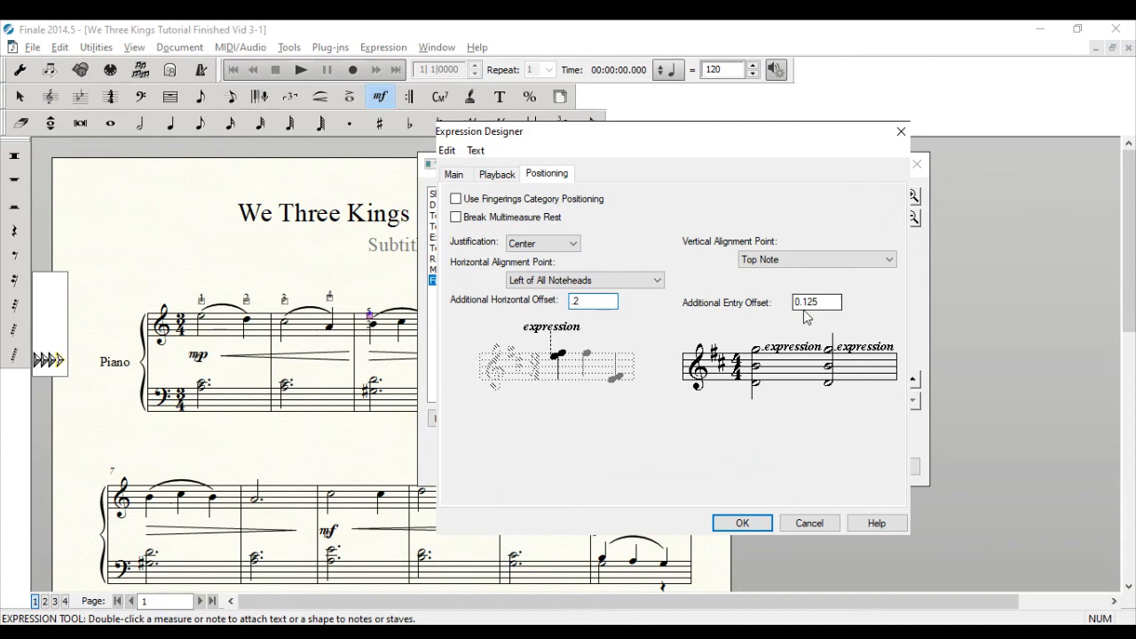
key("Tab")
type("0")
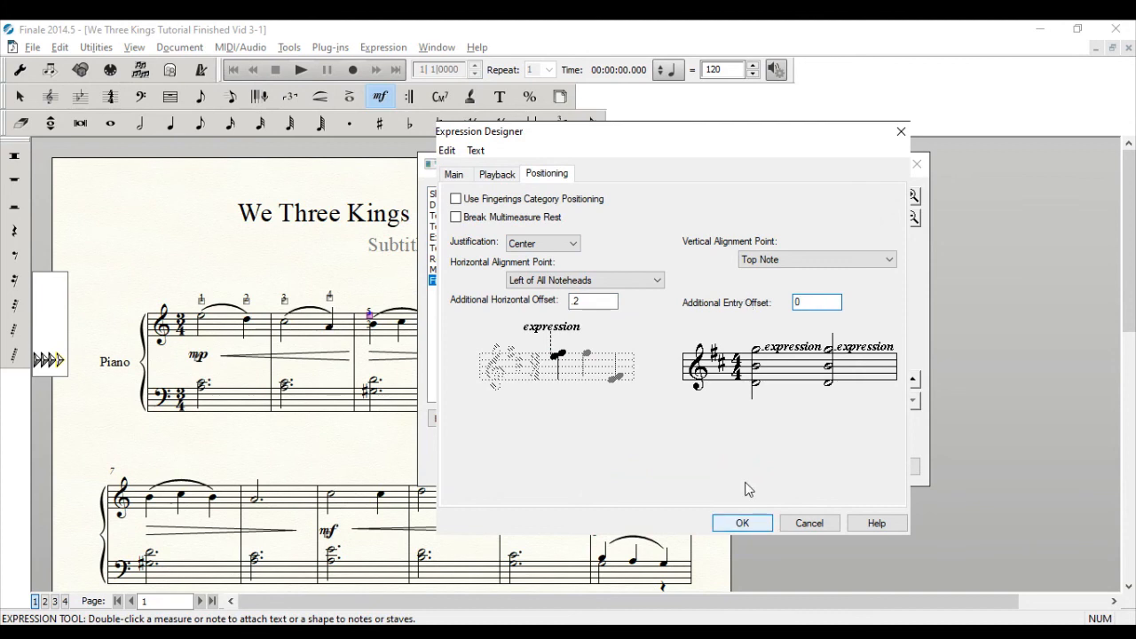
left_click(751, 521)
left_click(632, 364)
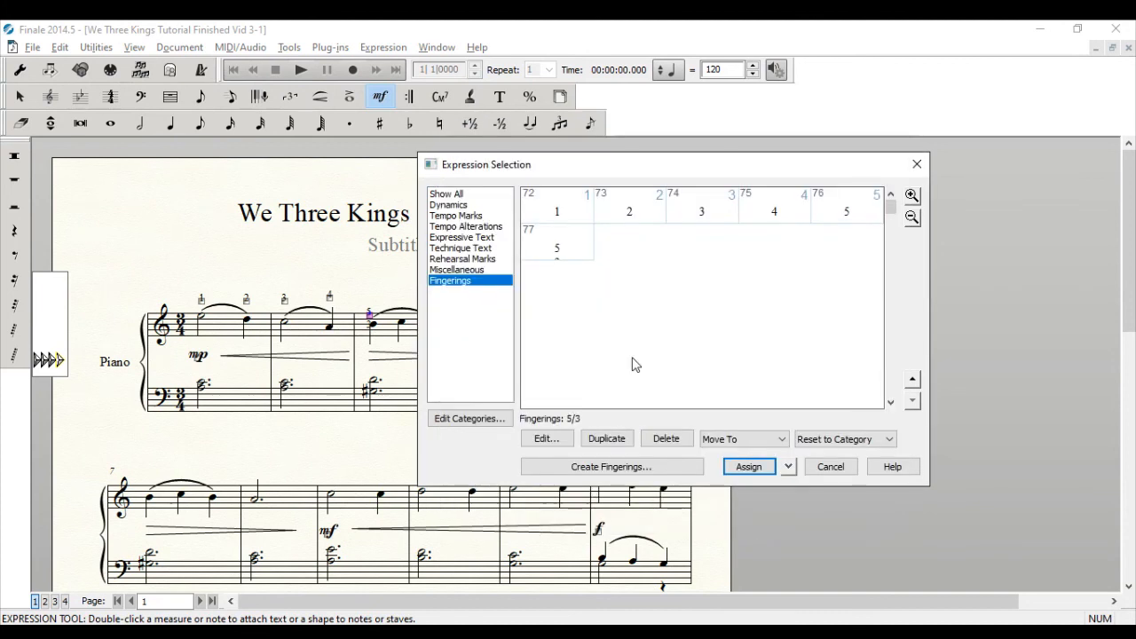
left_click(748, 466)
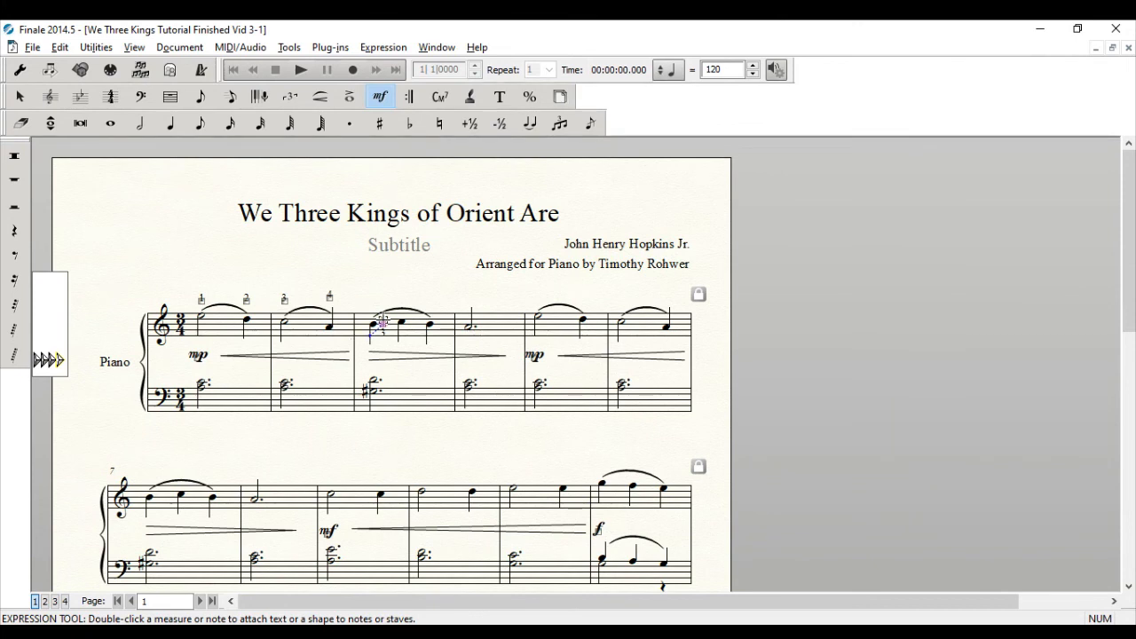
Set the 5/3 fingering's additional horizontal offset to -0.20139 and entry offset to -.125, accept the removal of manual positioning and assign it.
double_click(382, 322)
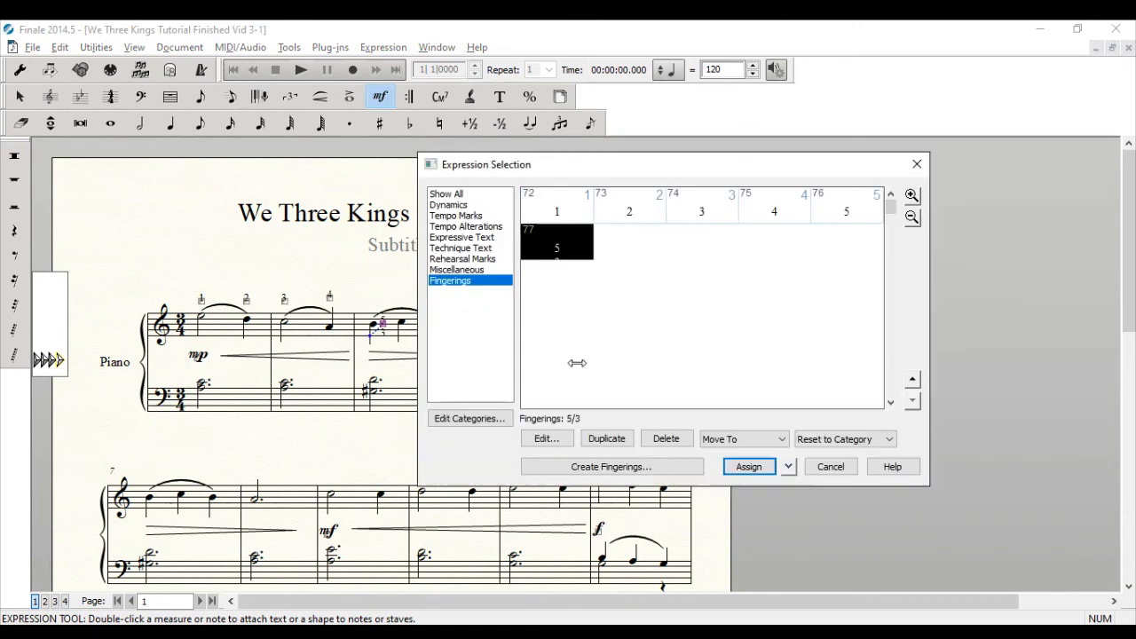
left_click(547, 439)
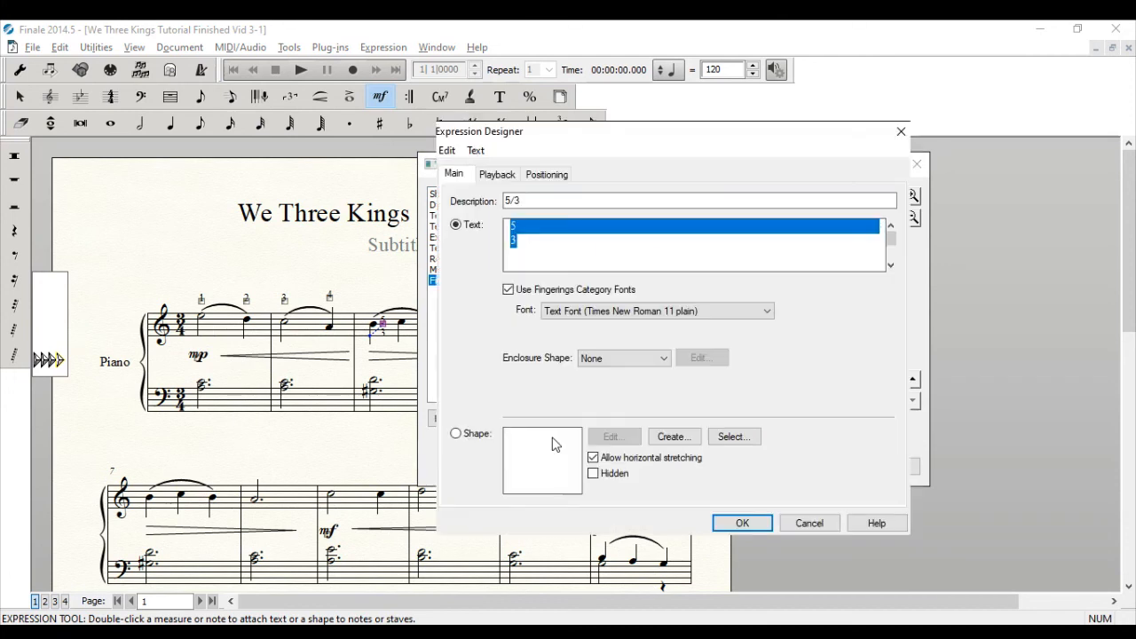
left_click(547, 174)
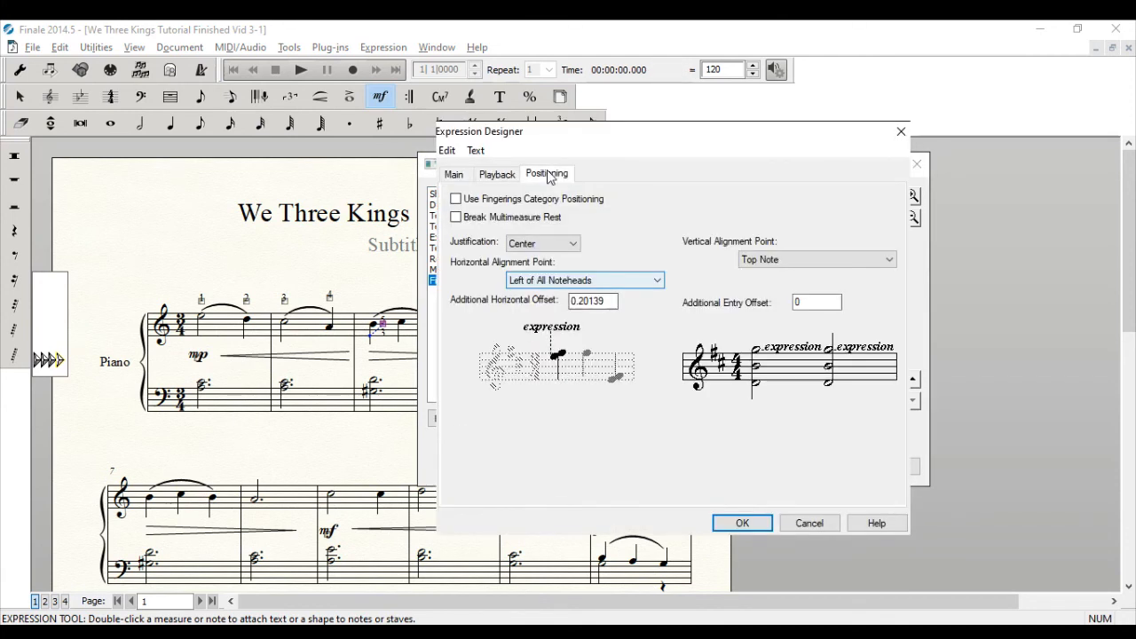
left_click(570, 301)
type("-")
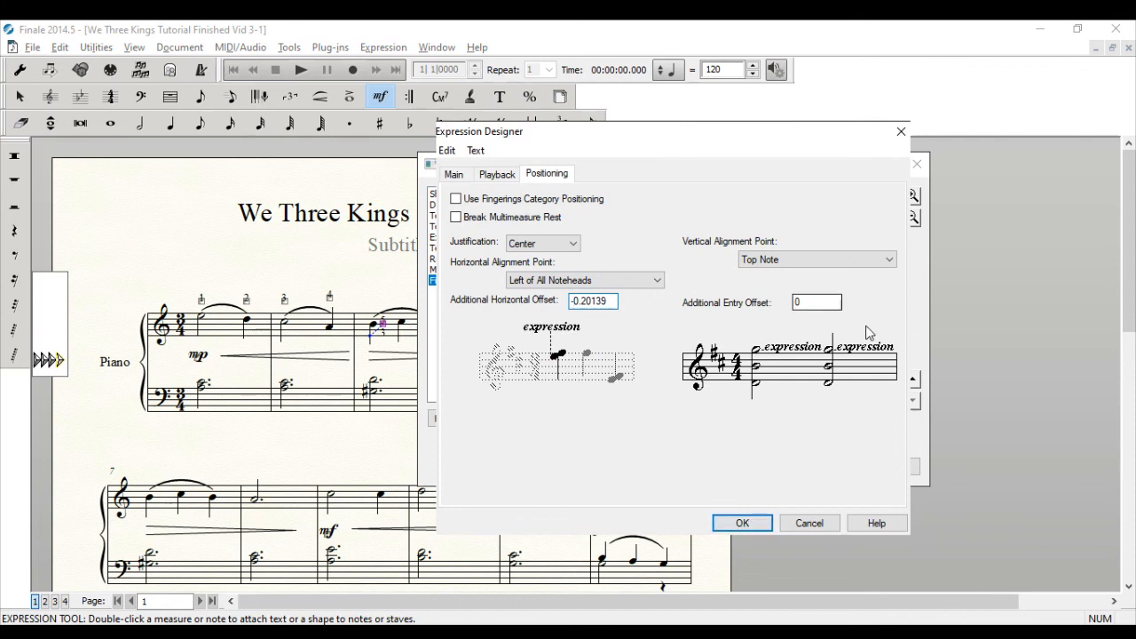
key("Tab")
type("-.125")
key("Return")
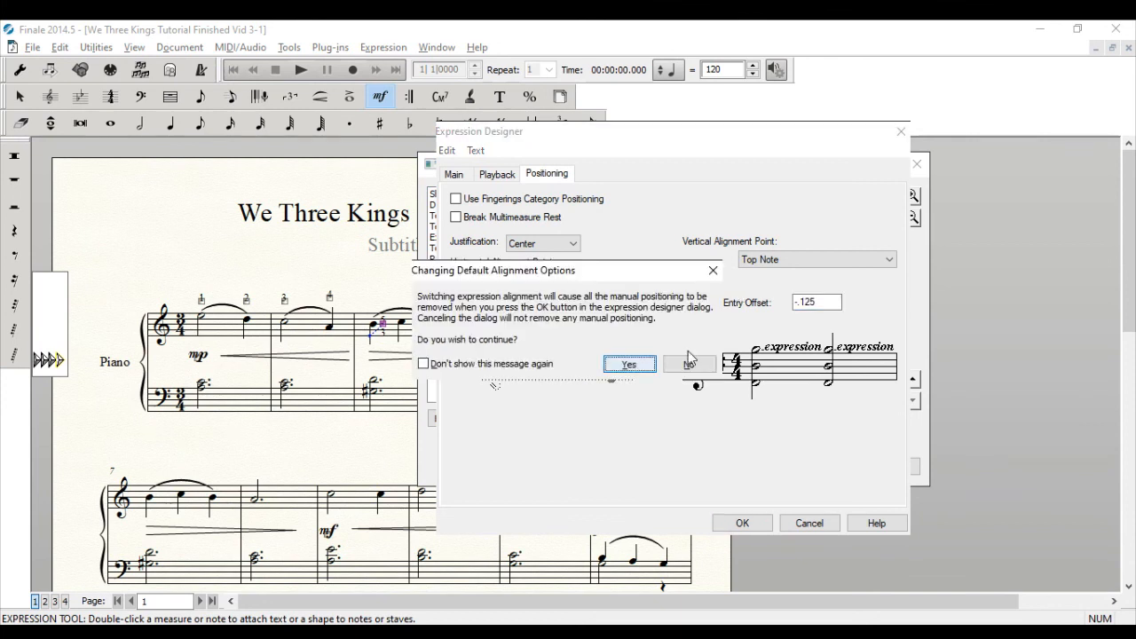
left_click(632, 364)
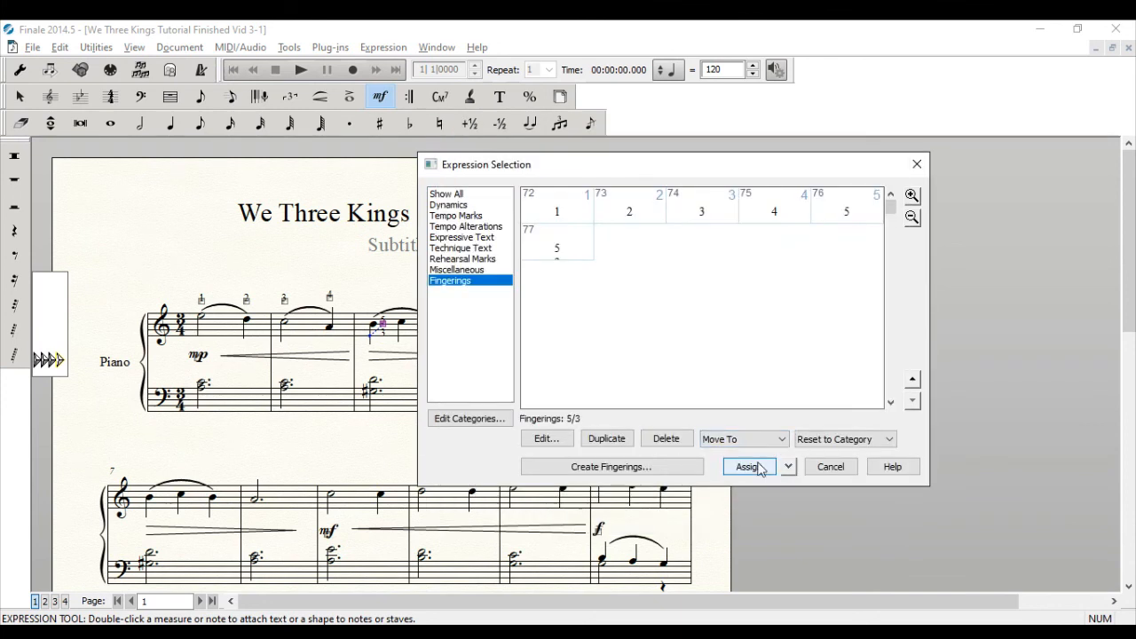
left_click(747, 466)
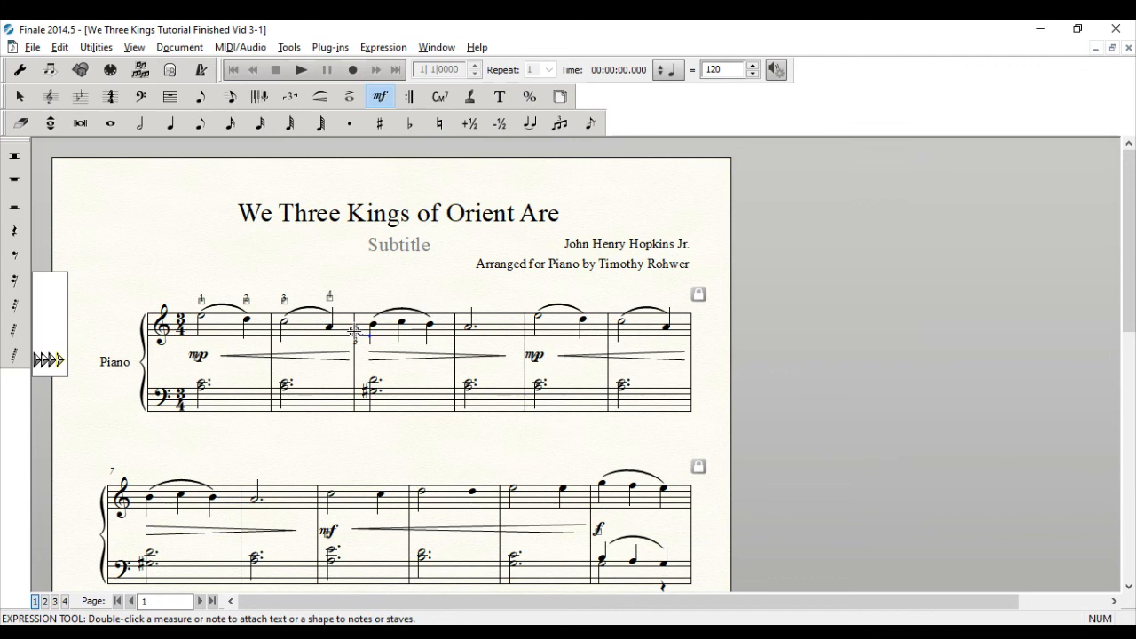
Reopen the 5/3 fingering's positioning settings from measure 3 and set its additional horizontal offset to -0.1.
double_click(353, 333)
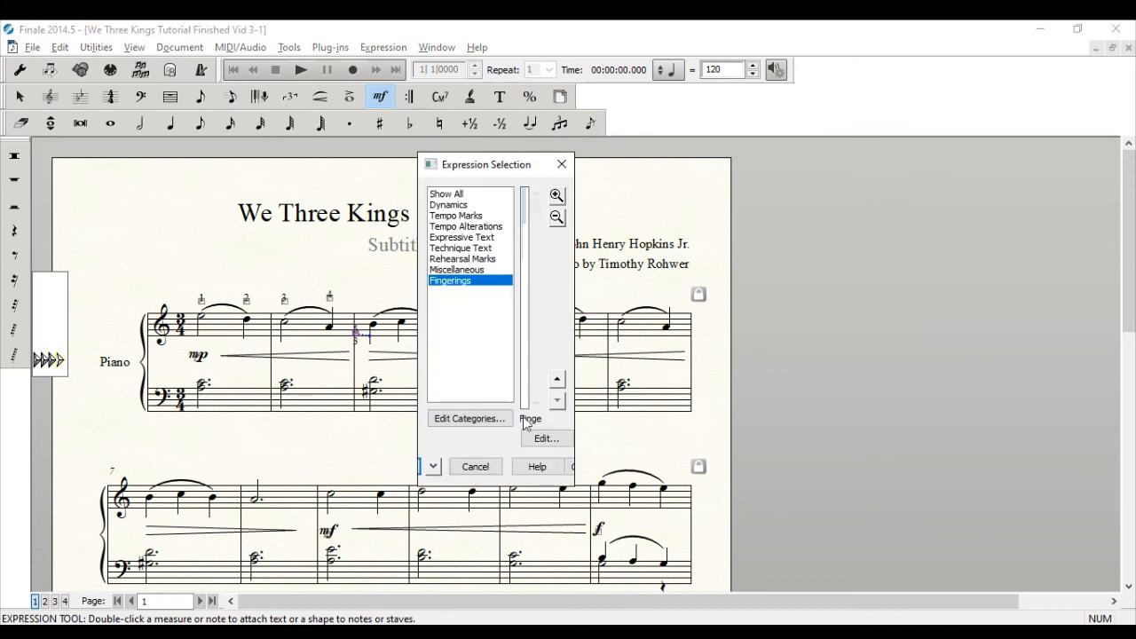
left_click_drag(577, 349, 576, 349)
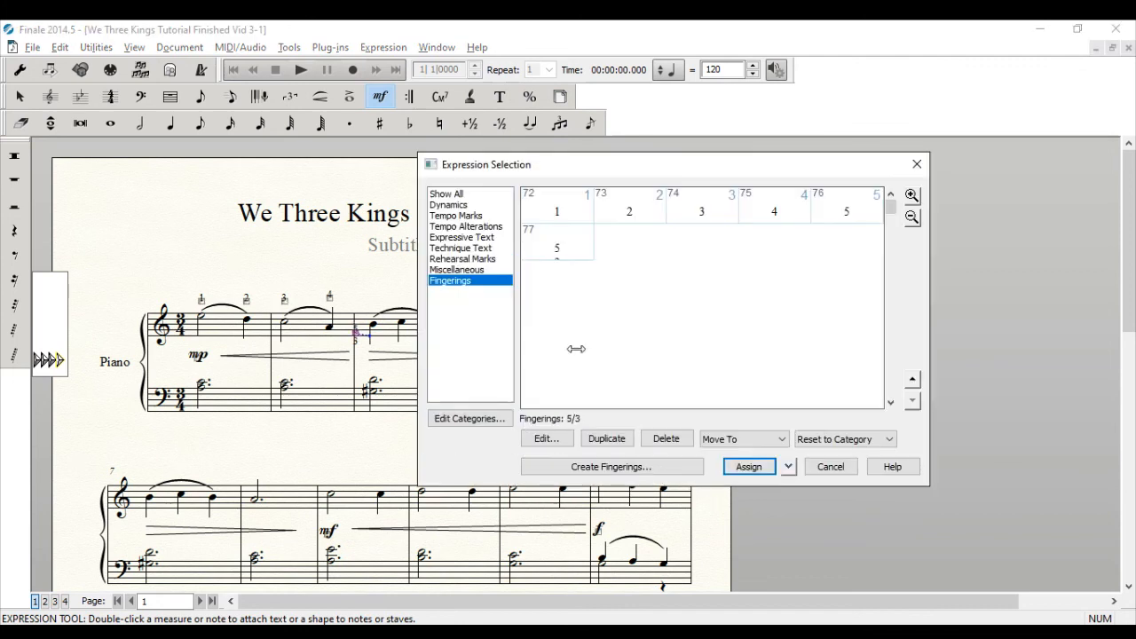
left_click(562, 443)
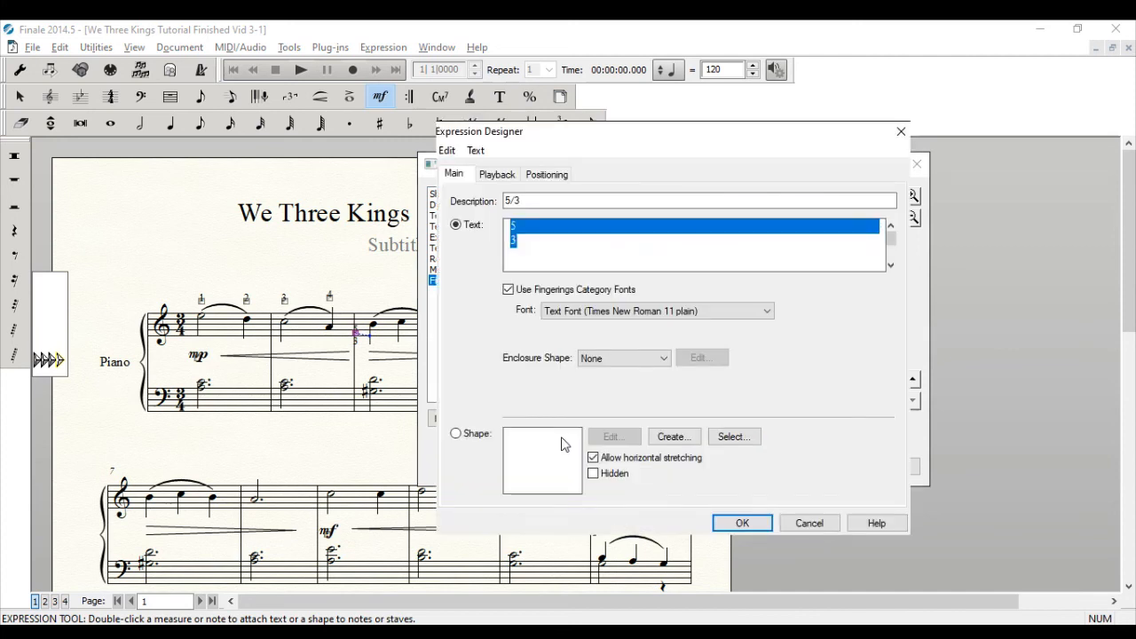
left_click(546, 175)
key("Tab")
type("-0.05")
key("BackSpace")
key("BackSpace")
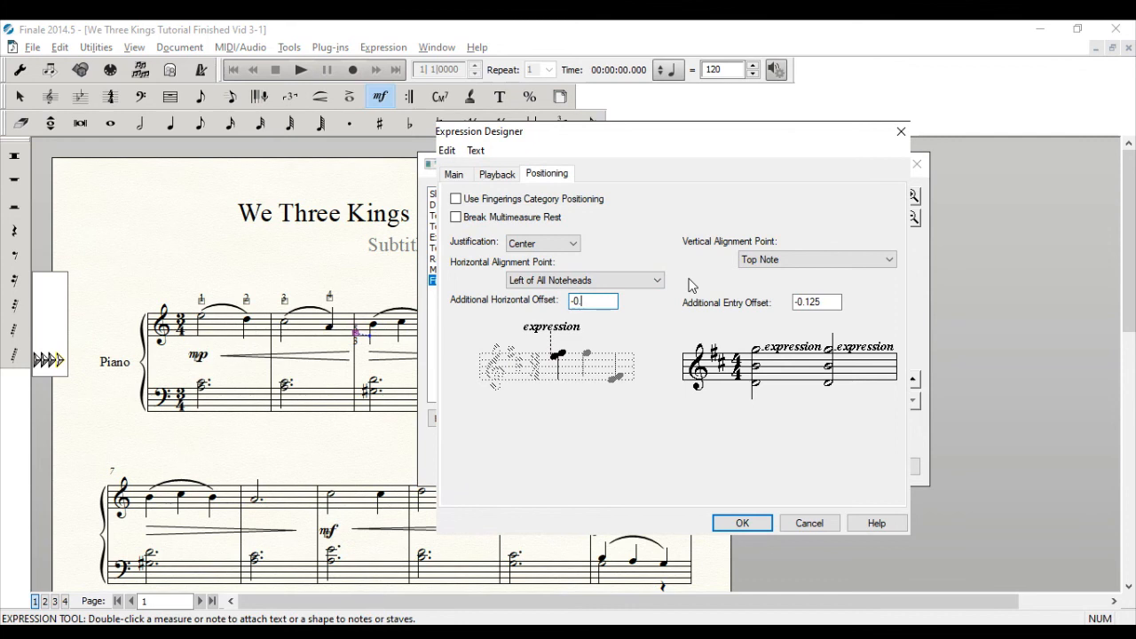
key("BackSpace")
type(".1")
Set the 5/3 fingering's additional entry offset to -0.075, accept the removal of manual positioning and assign it.
double_click(807, 302)
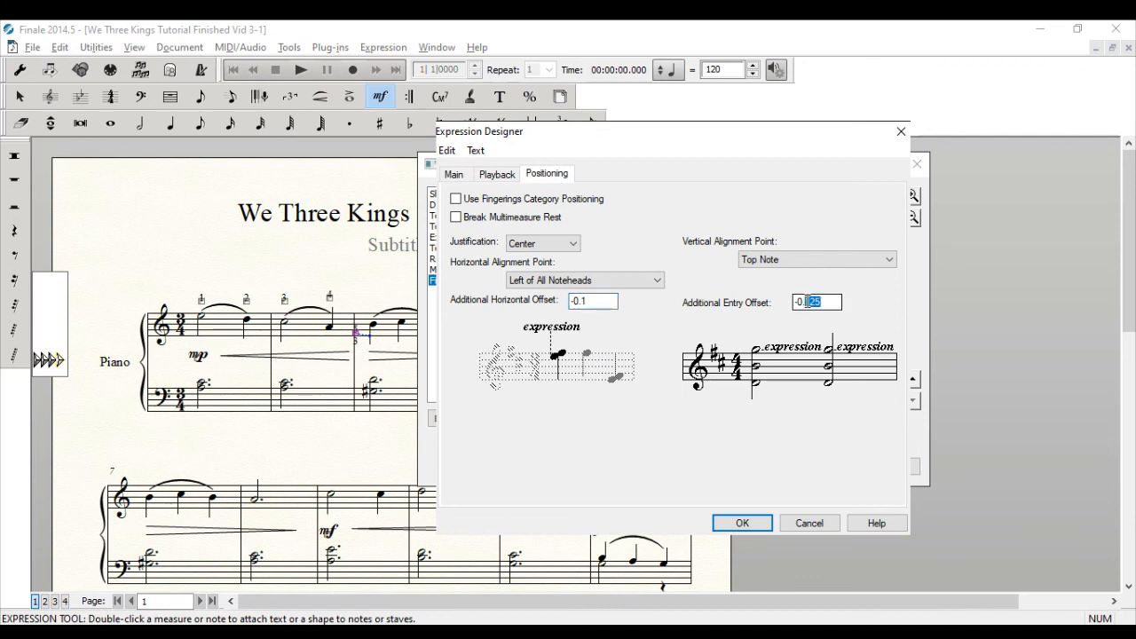
left_click_drag(806, 301, 835, 301)
type("075")
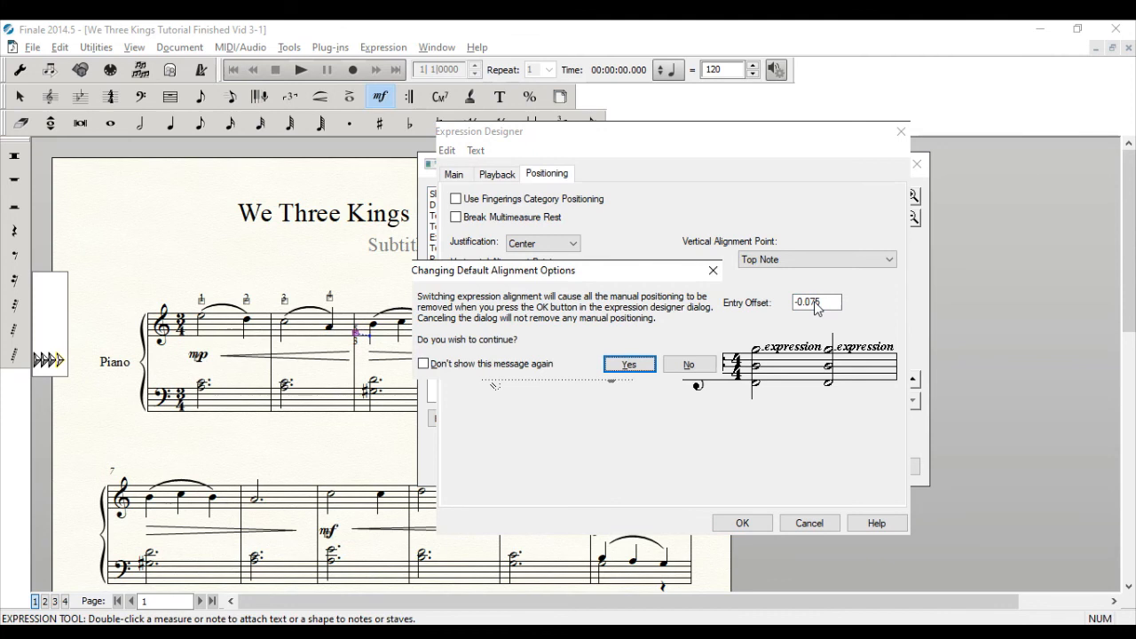
left_click(637, 366)
left_click(748, 466)
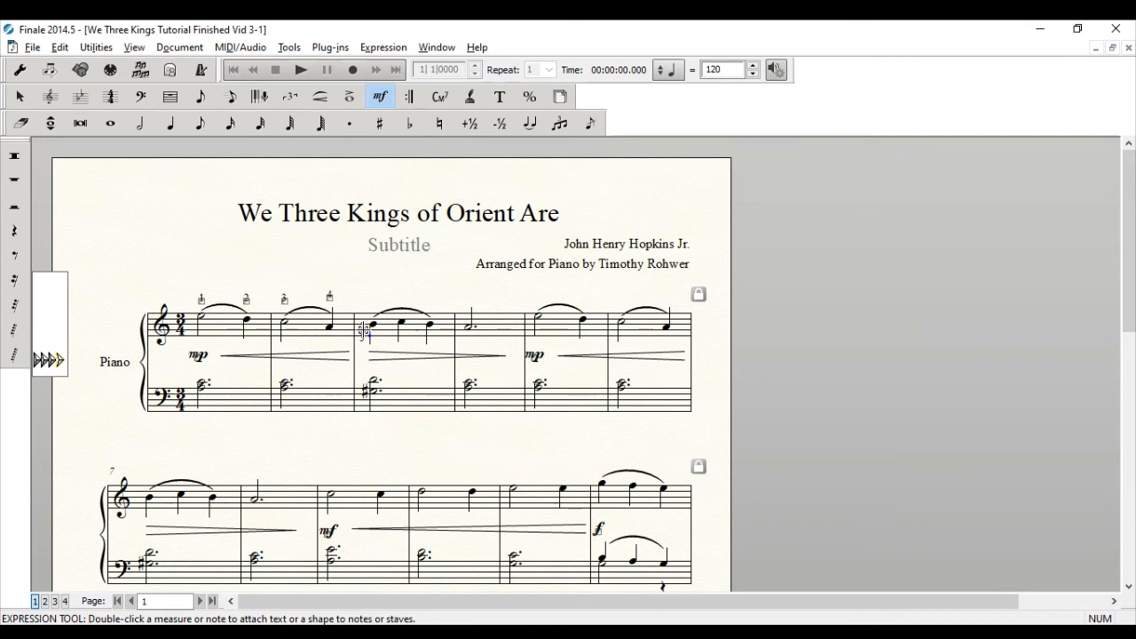
Delete the 5/3 fingering from measure 3 and try it on the bass chords of measures 4 and 10.
key("Delete")
double_click(485, 382)
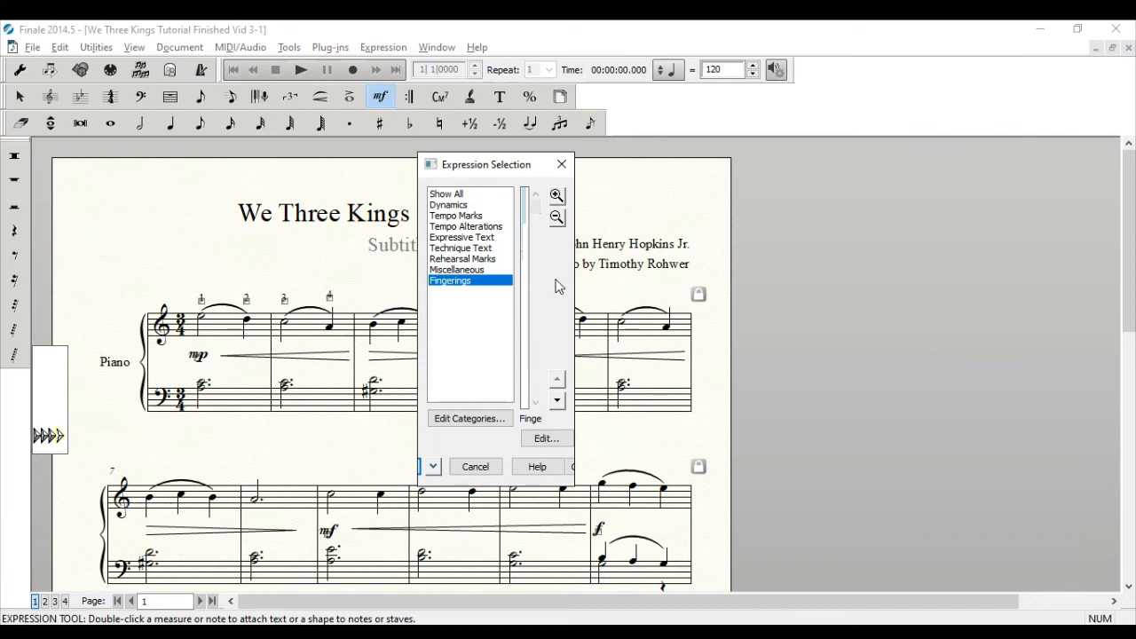
left_click_drag(573, 287, 576, 289)
double_click(548, 247)
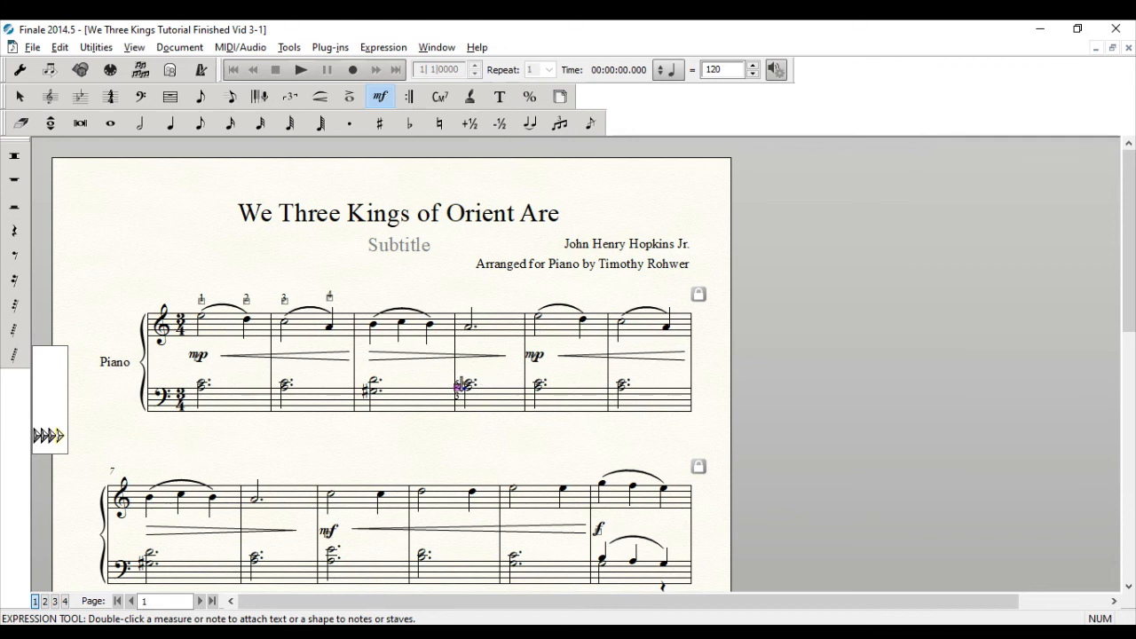
double_click(425, 545)
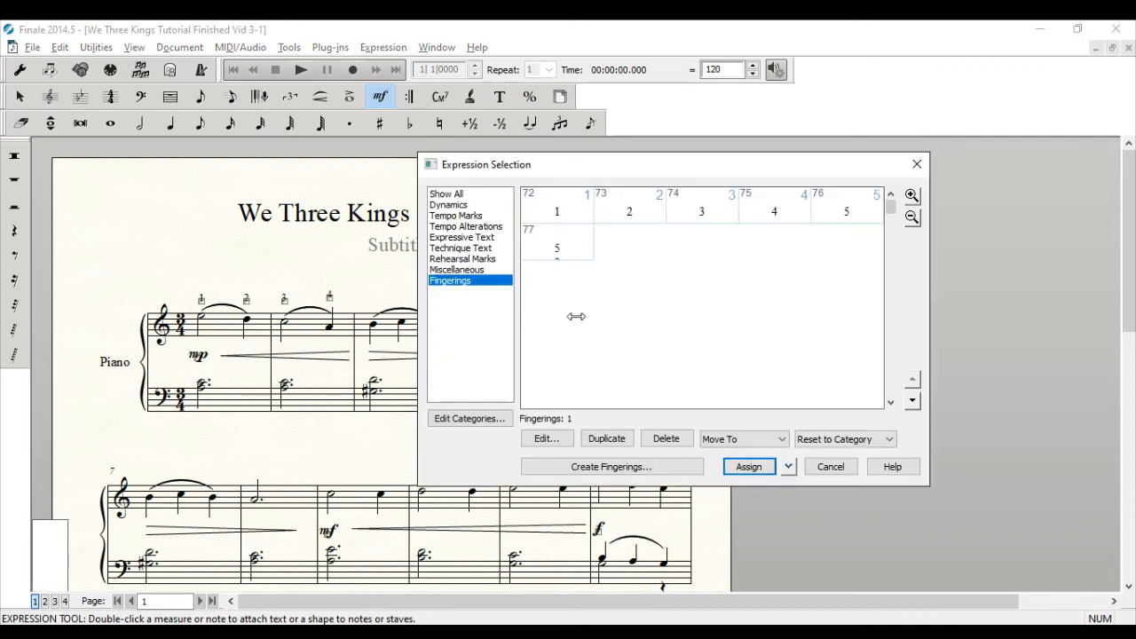
double_click(561, 256)
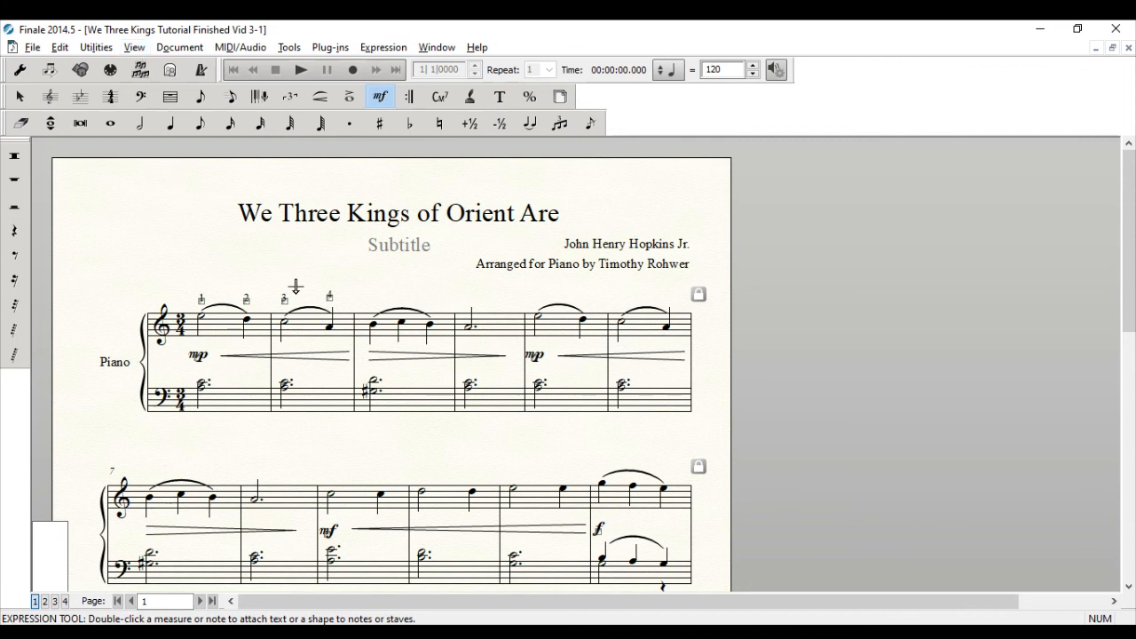
Look through the score in Scroll View with the Selection Tool active, and return to Page View.
left_click(134, 48)
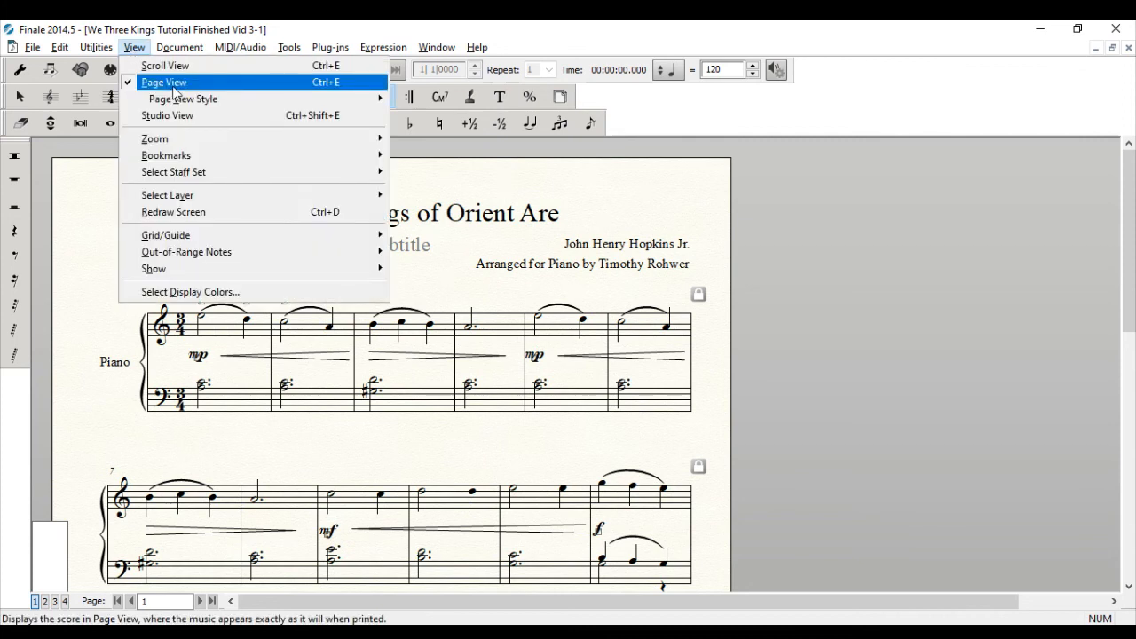
left_click(165, 65)
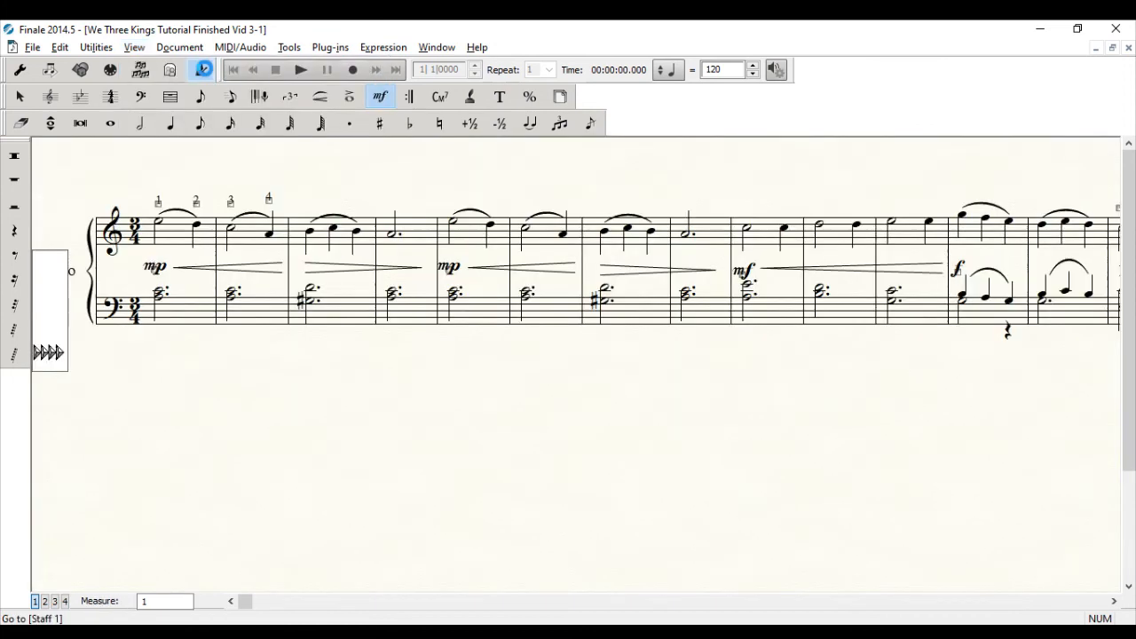
left_click(19, 96)
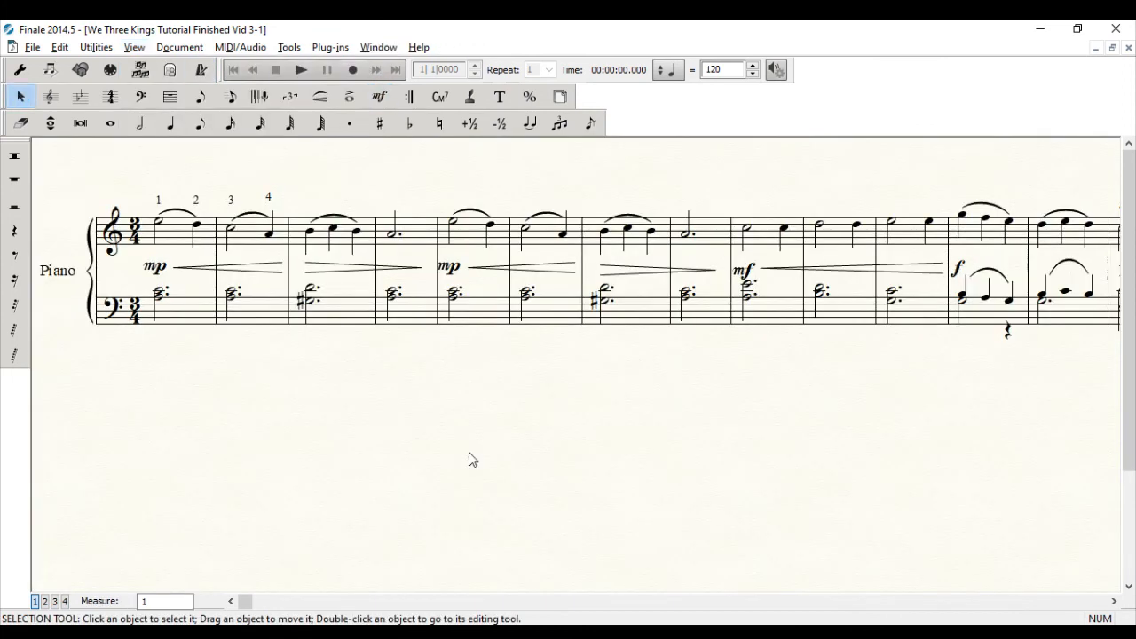
left_click_drag(250, 605, 311, 602)
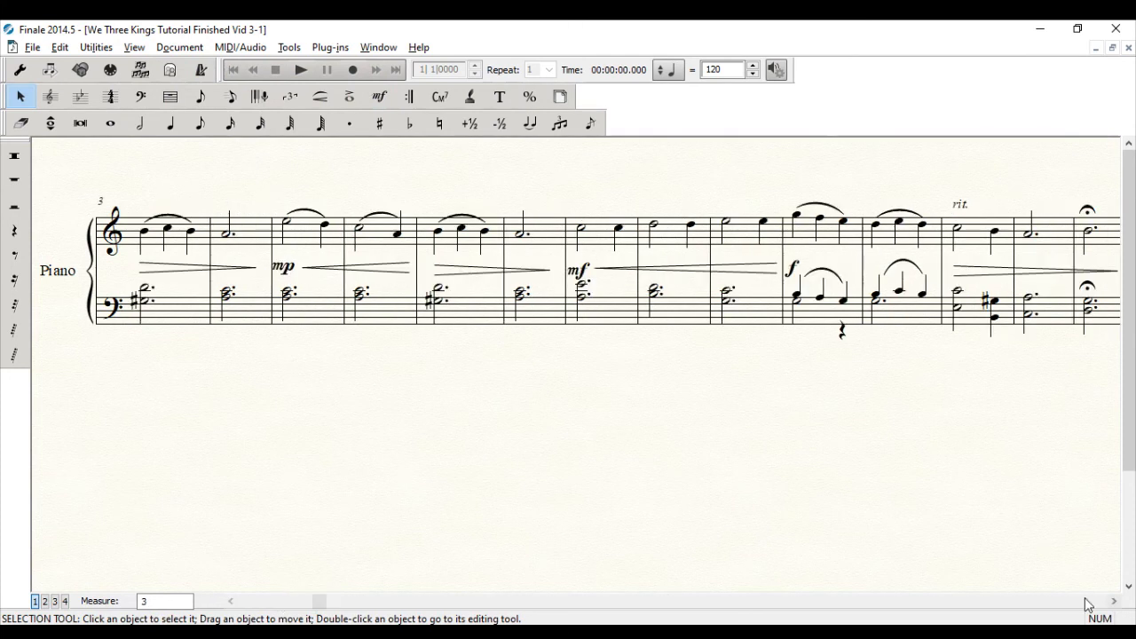
left_click(1114, 602)
left_click(1114, 602)
left_click_drag(914, 603, 241, 601)
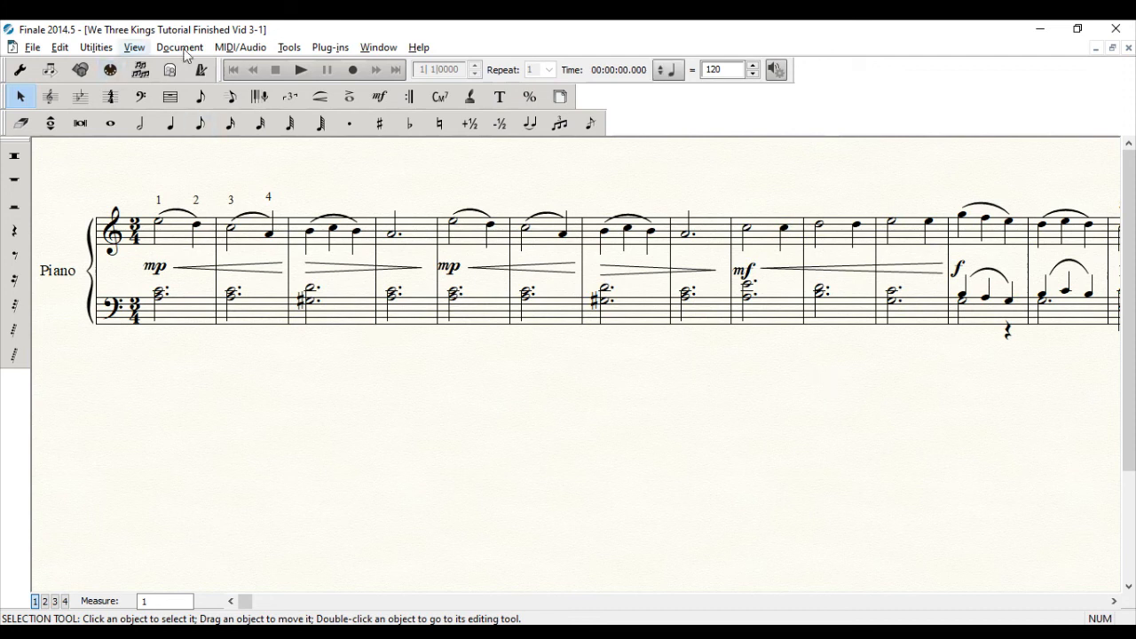
left_click(134, 47)
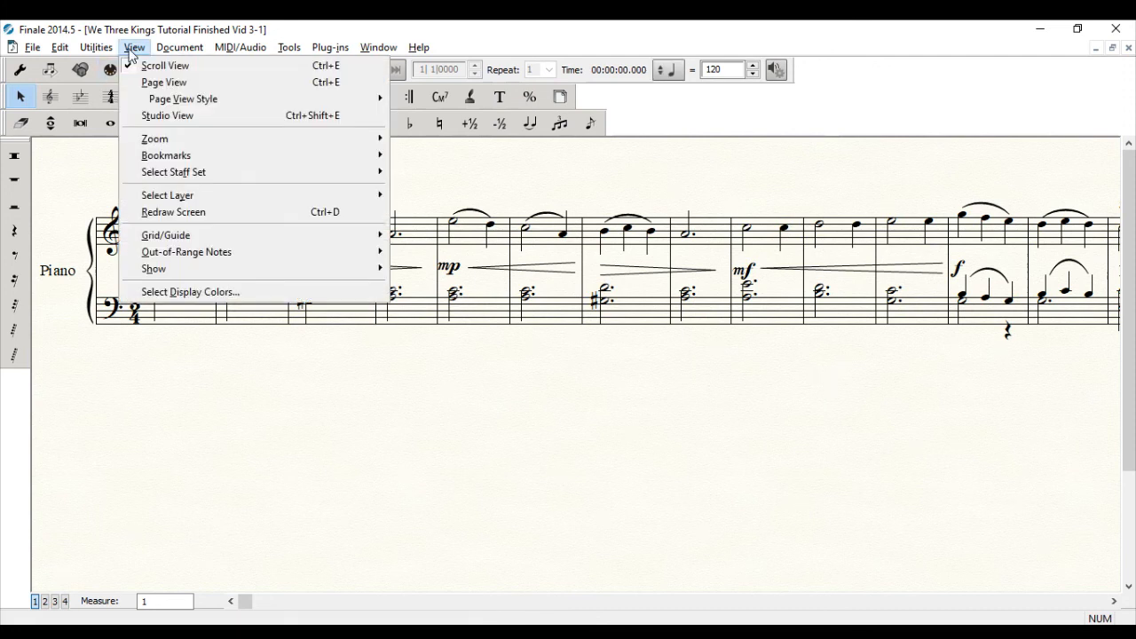
left_click(144, 83)
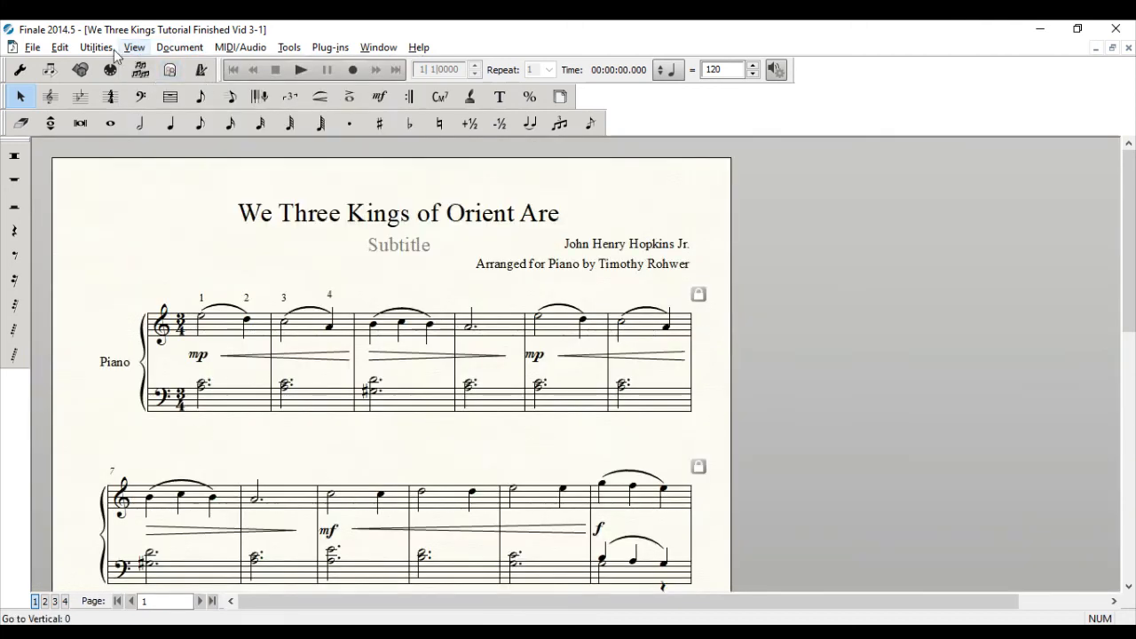